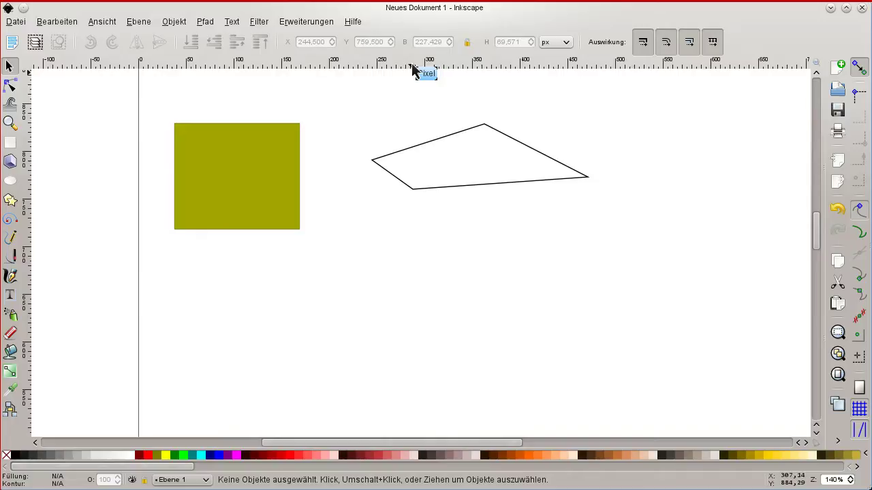
Place two horizontal guides, one at about 731 px and another at about 628 px.
{"action": "left_click_drag", "start_coordinate": [412, 66], "coordinate": [400, 205]}
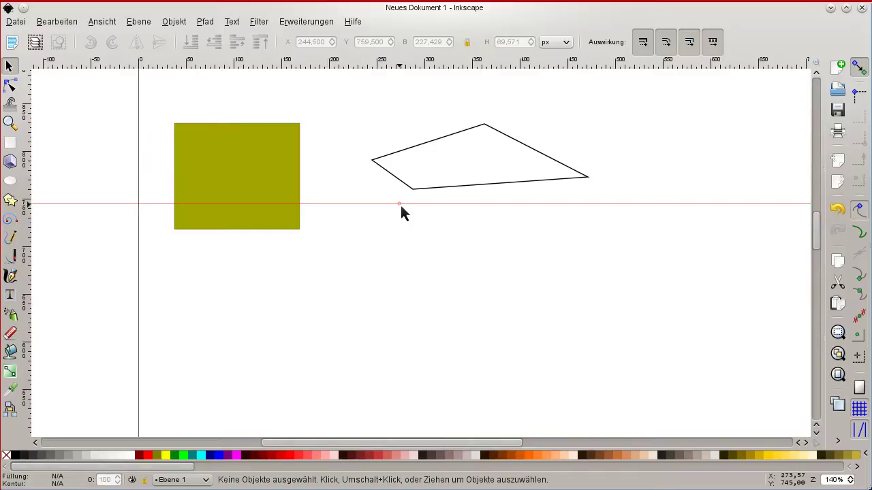
{"action": "left_click_drag", "start_coordinate": [400, 205], "coordinate": [720, 225]}
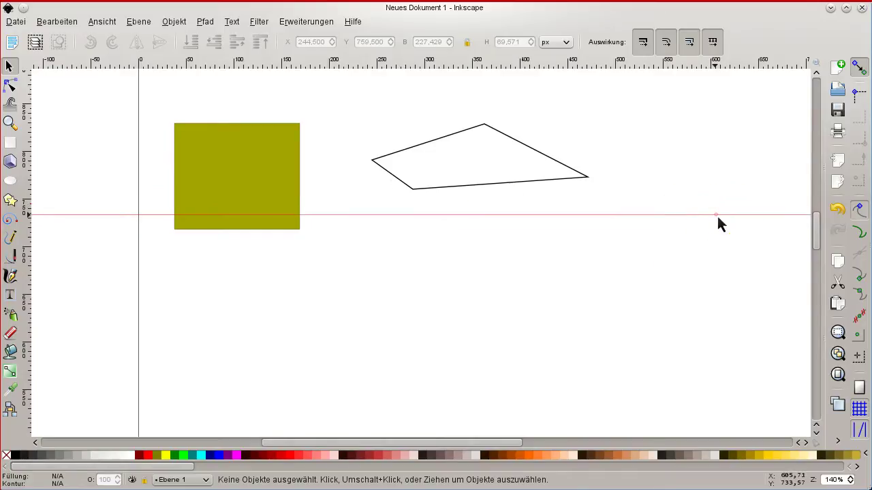
{"action": "left_click_drag", "start_coordinate": [717, 215], "coordinate": [750, 218]}
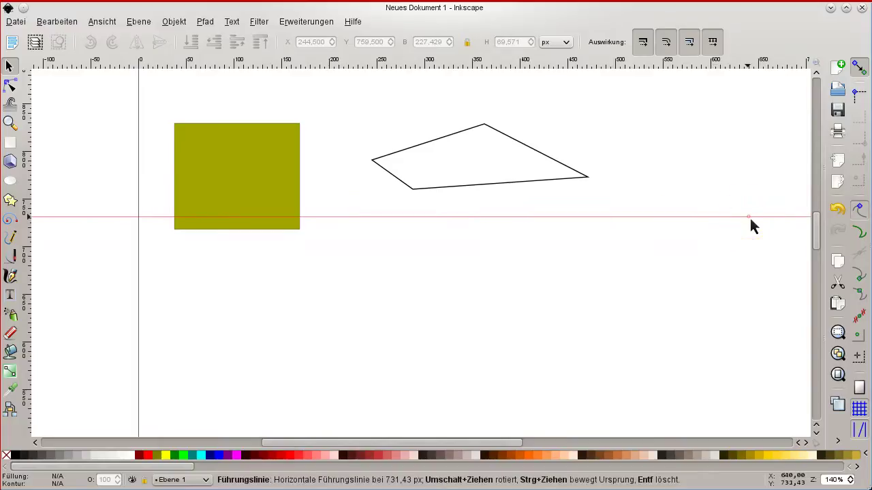
{"action": "left_click", "coordinate": [486, 133]}
{"action": "left_click_drag", "start_coordinate": [243, 64], "coordinate": [756, 317]}
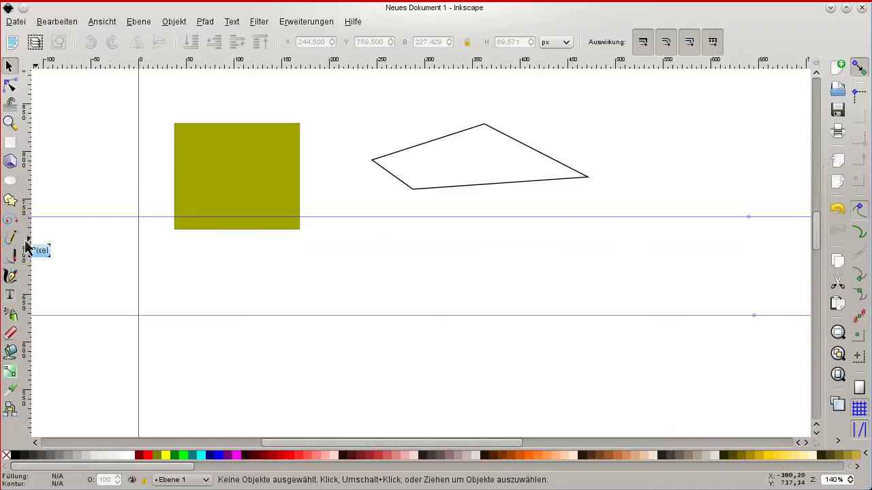
Place two vertical guides at about 81 px and 288 px.
{"action": "left_click_drag", "start_coordinate": [26, 247], "coordinate": [227, 308]}
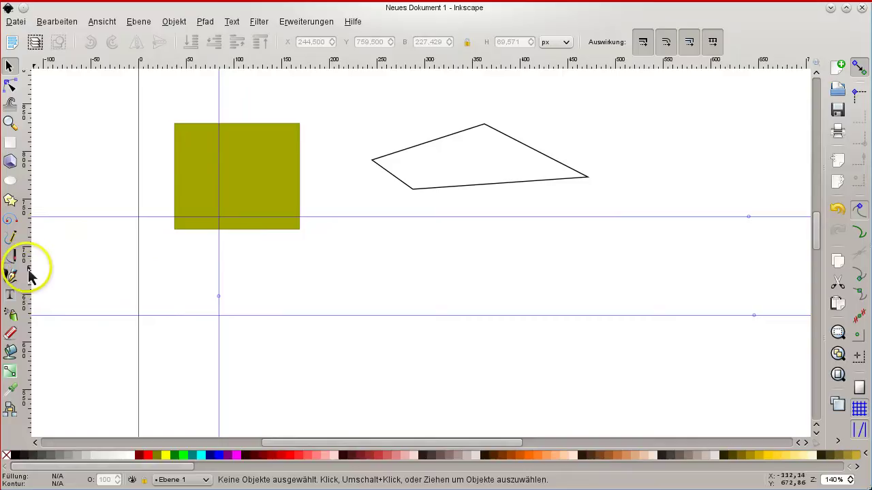
{"action": "left_click_drag", "start_coordinate": [29, 272], "coordinate": [412, 359]}
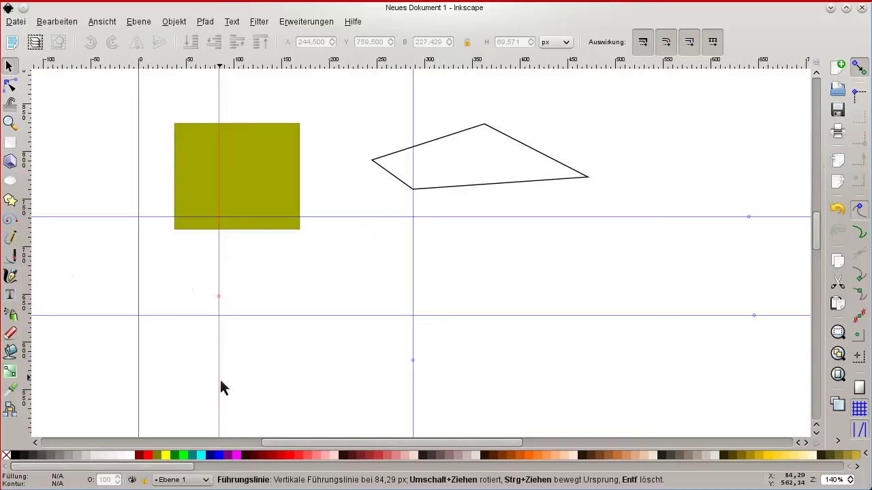
{"action": "left_click_drag", "start_coordinate": [220, 381], "coordinate": [217, 388]}
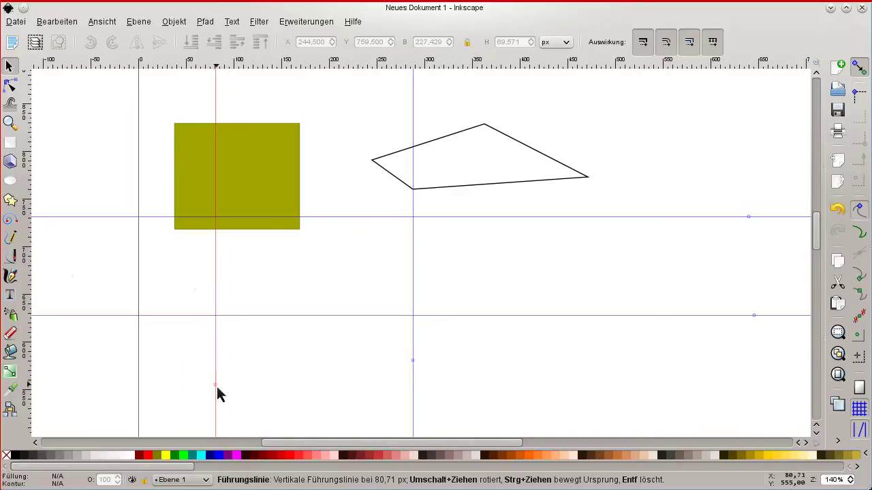
{"action": "left_click_drag", "start_coordinate": [218, 394], "coordinate": [216, 391]}
Move and resize the olive rectangle to about 151 by 104 px, snapped between both horizontal guides and against the 81 px vertical guide.
{"action": "left_click", "coordinate": [266, 190]}
{"action": "left_click_drag", "start_coordinate": [267, 169], "coordinate": [560, 262]}
{"action": "left_click_drag", "start_coordinate": [530, 322], "coordinate": [534, 328]}
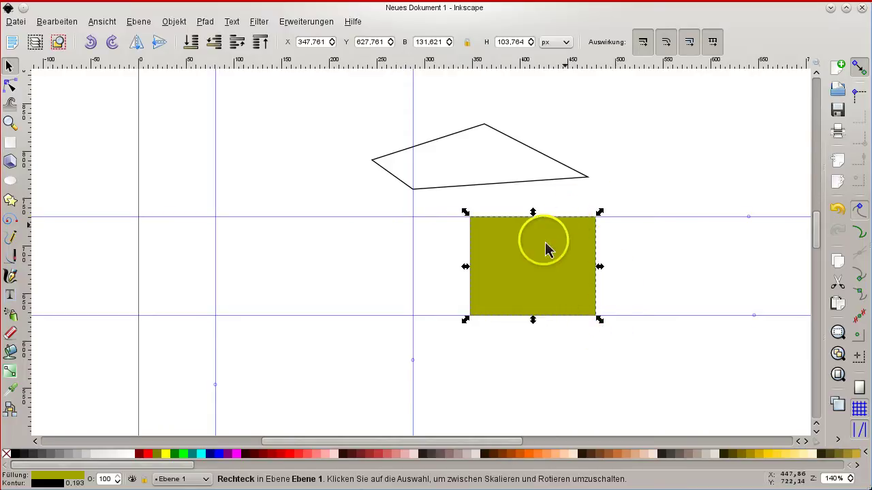
{"action": "left_click_drag", "start_coordinate": [540, 259], "coordinate": [298, 254]}
{"action": "left_click_drag", "start_coordinate": [229, 266], "coordinate": [214, 272]}
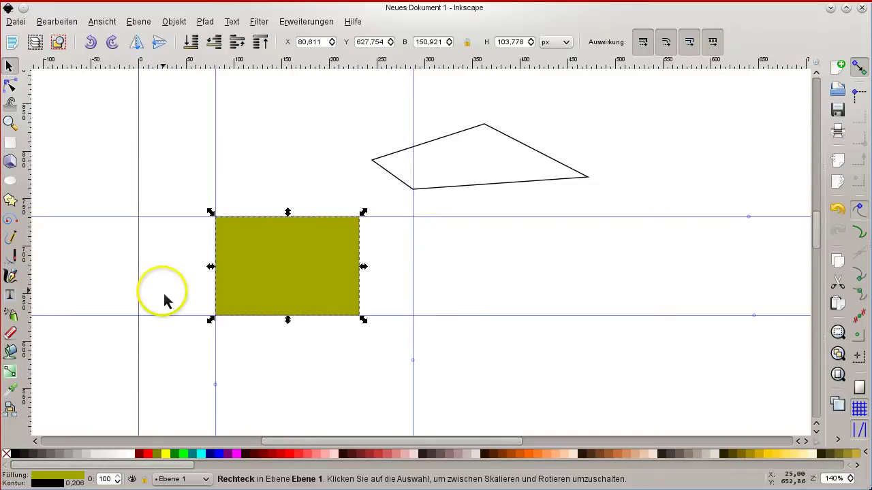
Snap the quadrilateral's lower node and left node to the 288 px guide's intersections, and its right node onto the upper horizontal guide.
{"action": "left_click", "coordinate": [11, 86]}
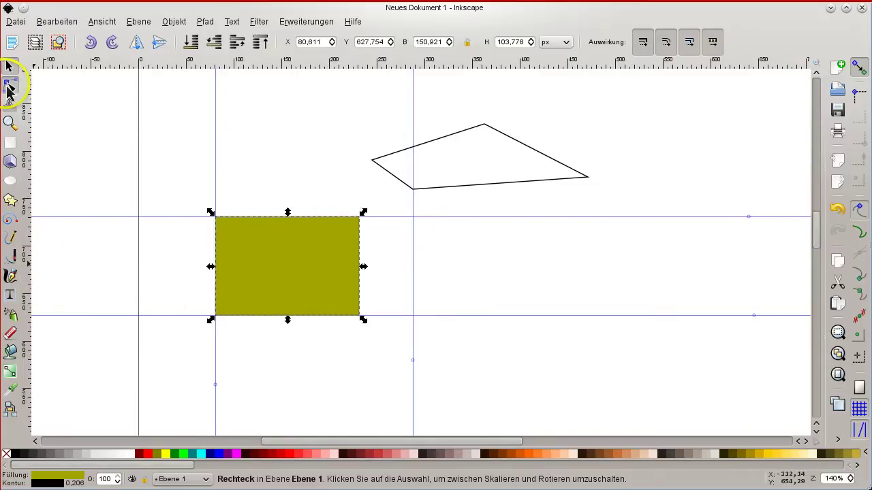
{"action": "left_click", "coordinate": [440, 145]}
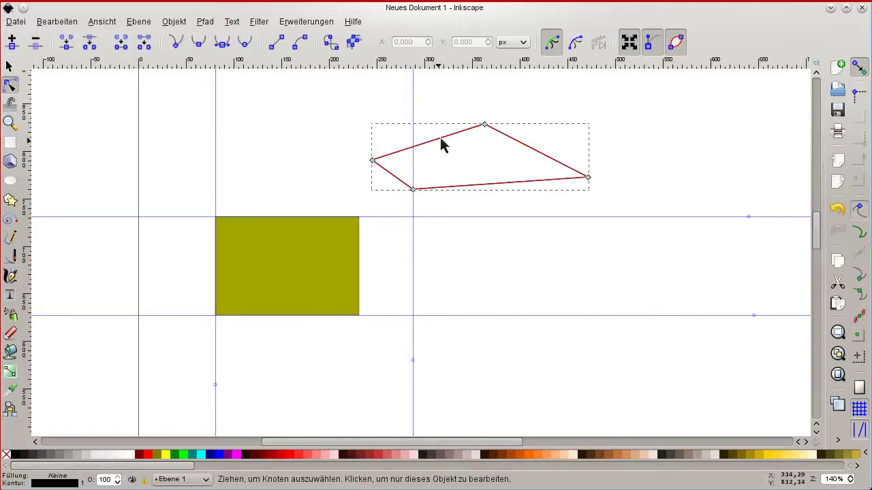
{"action": "left_click_drag", "start_coordinate": [413, 180], "coordinate": [413, 316]}
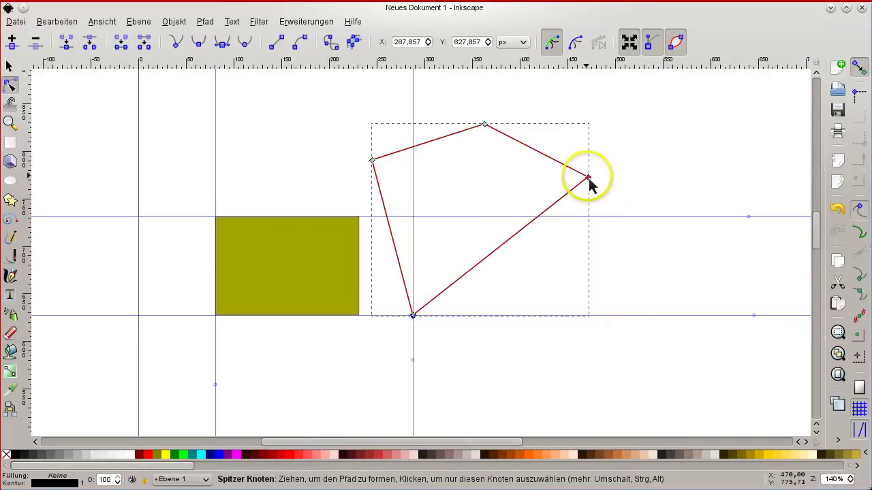
{"action": "left_click_drag", "start_coordinate": [589, 179], "coordinate": [669, 227]}
{"action": "left_click_drag", "start_coordinate": [372, 160], "coordinate": [420, 212]}
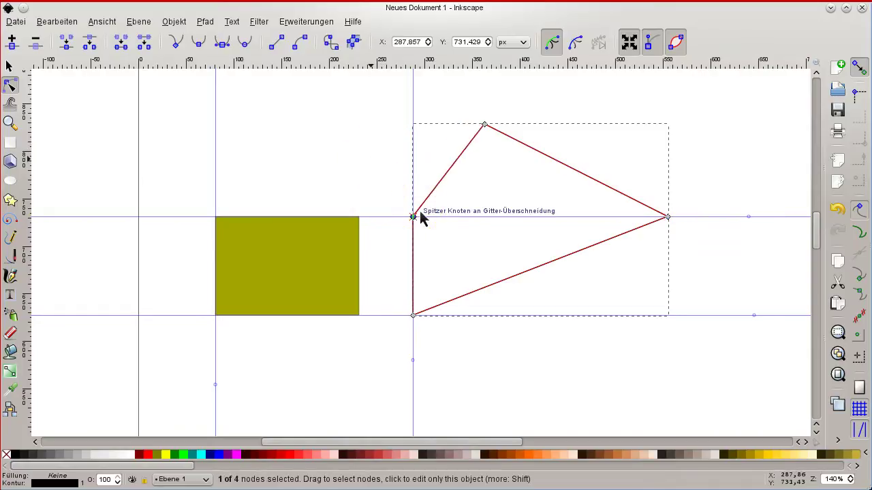
{"action": "left_click", "coordinate": [423, 208]}
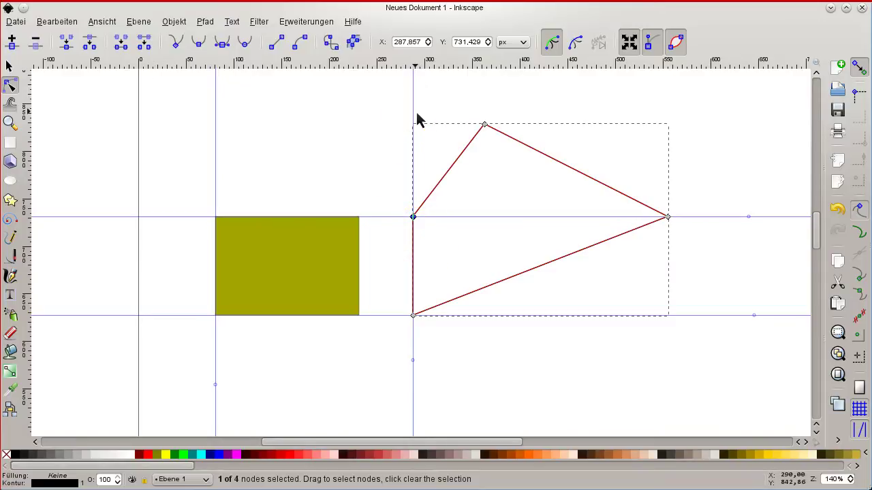
Add a vertical guide at about 424 px, 45° and -45° guides from the upper horizontal guide, and a vertical guide through their crossing.
{"action": "left_click", "coordinate": [278, 209]}
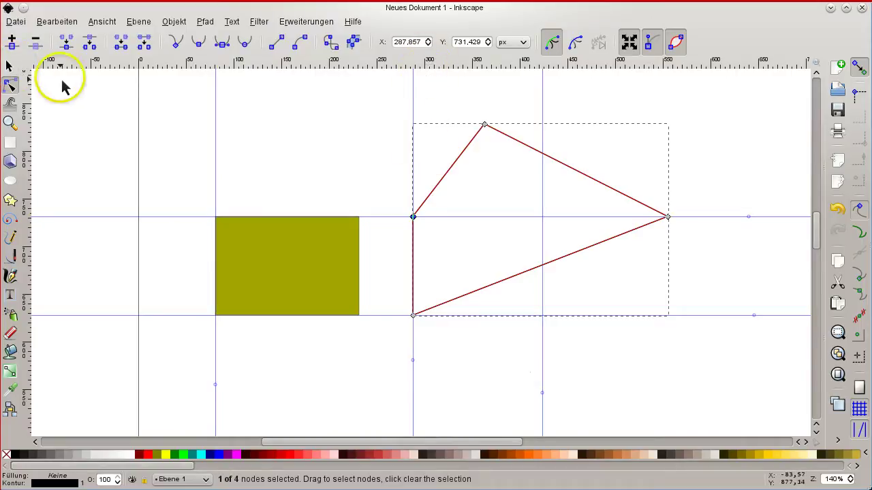
{"action": "left_click_drag", "start_coordinate": [39, 60], "coordinate": [413, 219]}
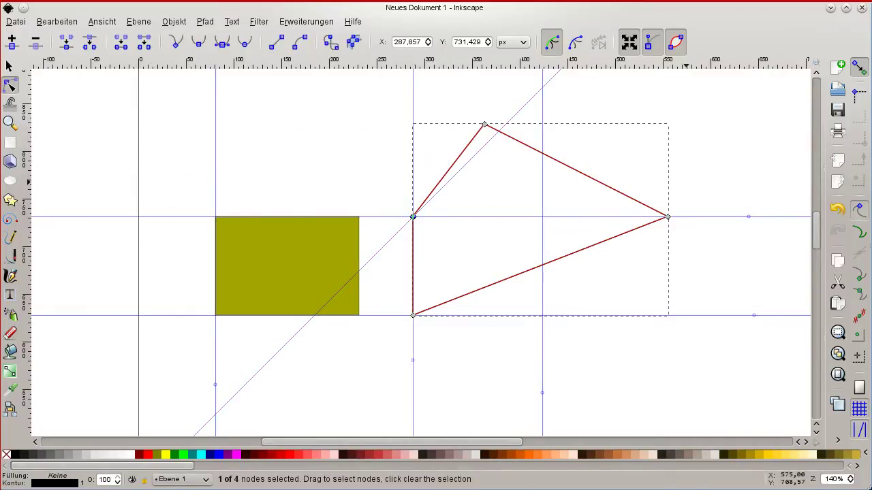
{"action": "left_click_drag", "start_coordinate": [808, 70], "coordinate": [535, 228]}
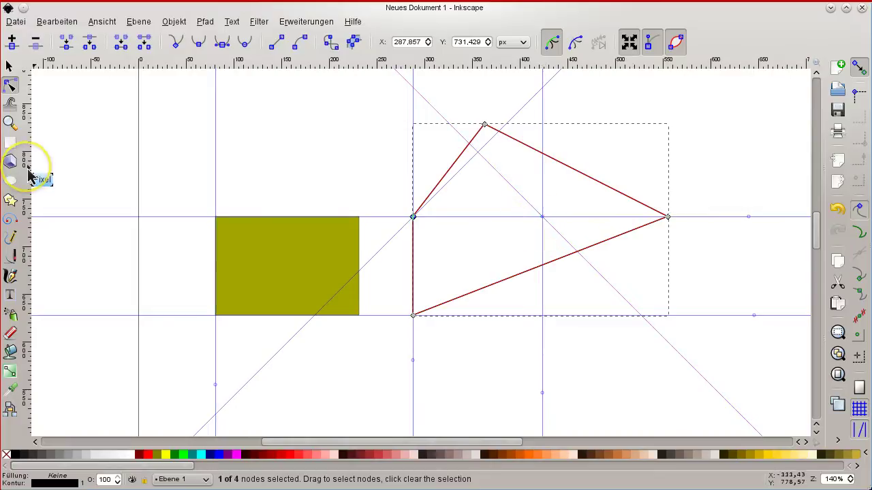
{"action": "left_click_drag", "start_coordinate": [29, 172], "coordinate": [481, 161]}
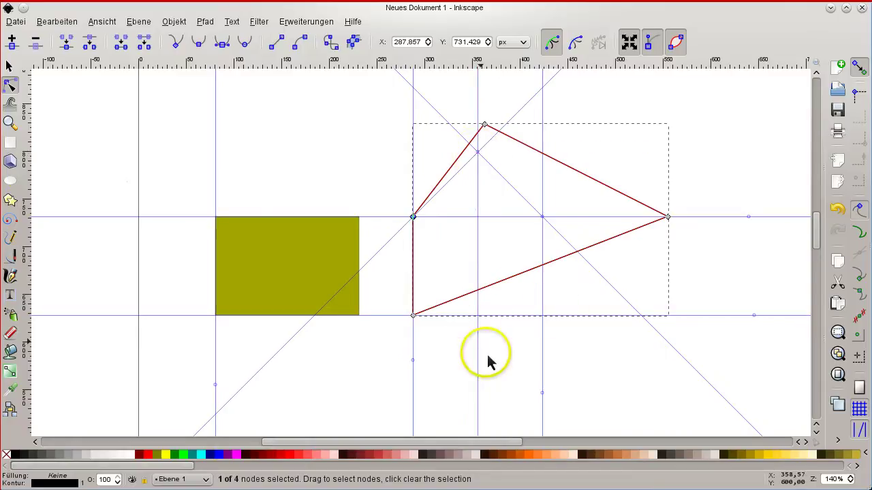
Form a symmetrical kite by snapping the path's top, right and lower nodes to the guide intersections.
{"action": "left_click_drag", "start_coordinate": [489, 131], "coordinate": [484, 159]}
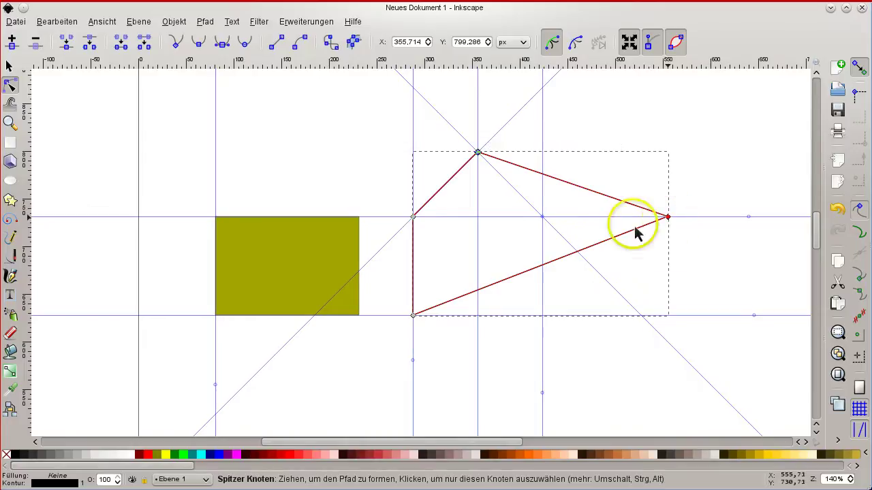
{"action": "left_click_drag", "start_coordinate": [667, 217], "coordinate": [545, 225]}
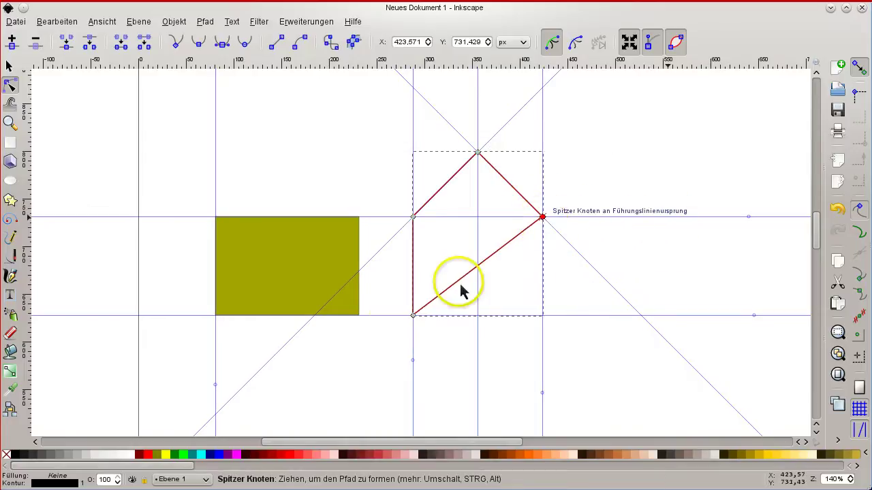
{"action": "left_click_drag", "start_coordinate": [415, 316], "coordinate": [481, 317]}
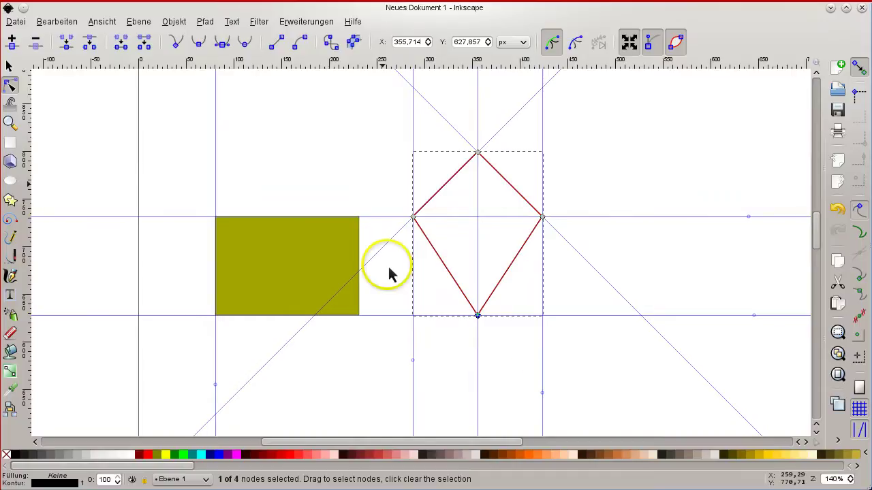
{"action": "left_click", "coordinate": [544, 354]}
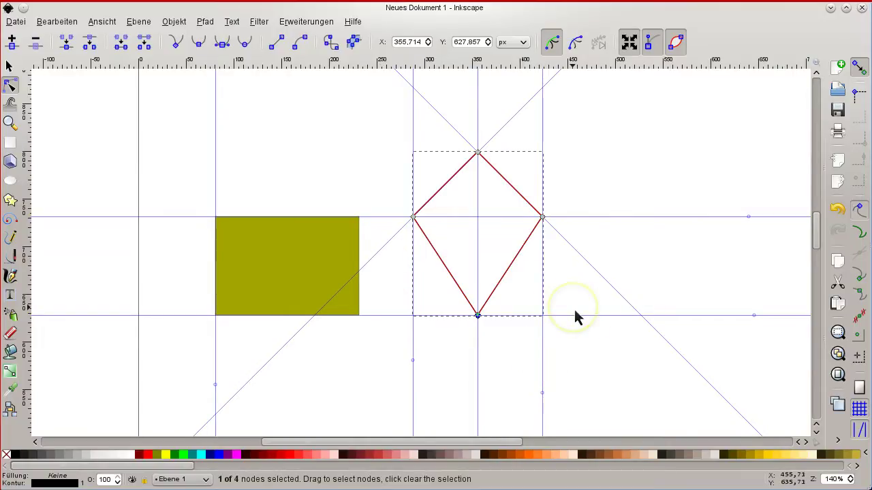
Delete the 45° and -45° diagonal guides.
{"action": "left_click", "coordinate": [860, 436]}
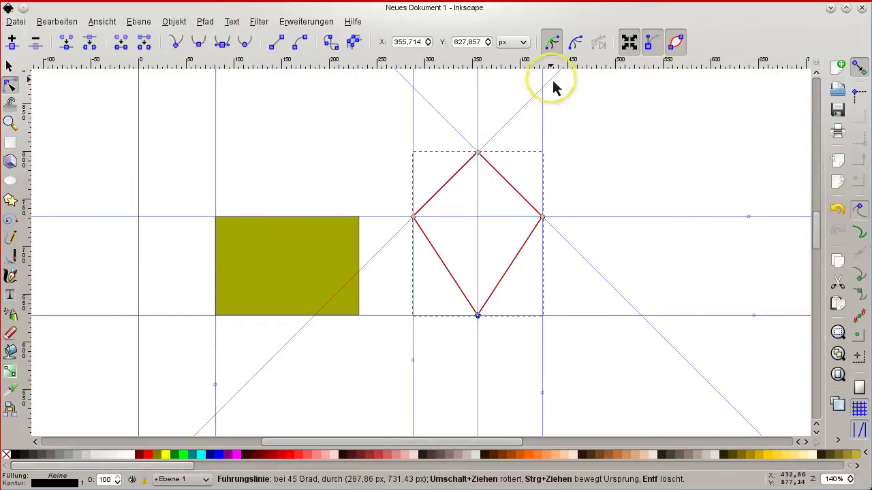
{"action": "key", "text": "Delete"}
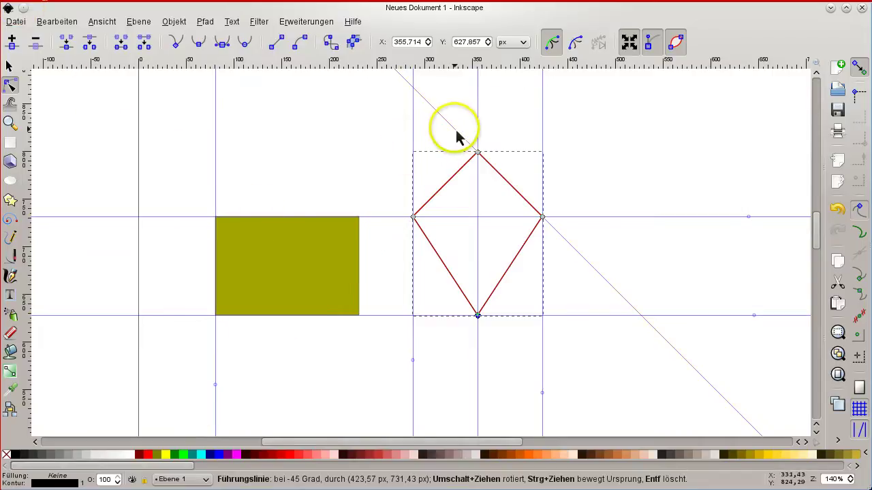
{"action": "key", "text": "Delete"}
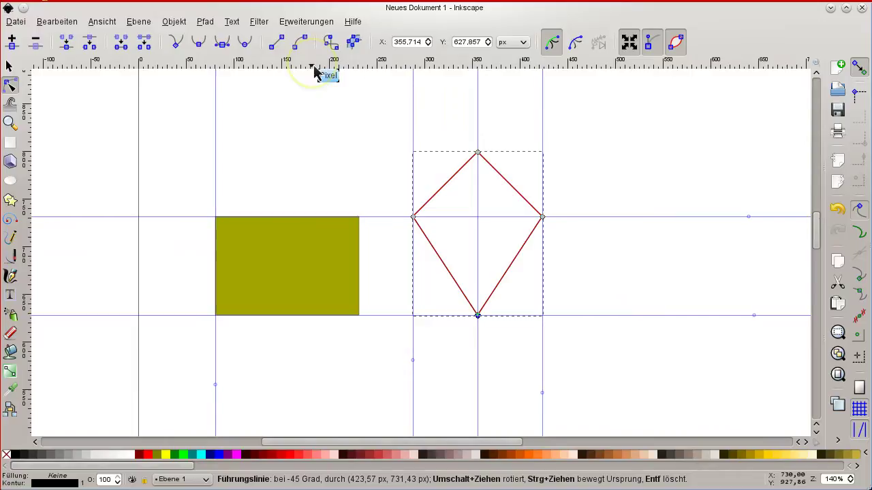
Hide all remaining guides and deselect the kite's node.
{"action": "left_click", "coordinate": [103, 21]}
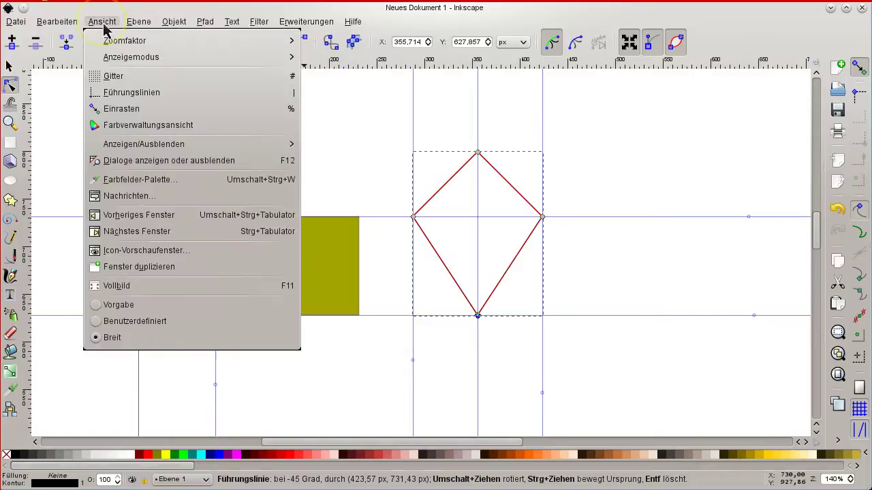
{"action": "left_click", "coordinate": [139, 98]}
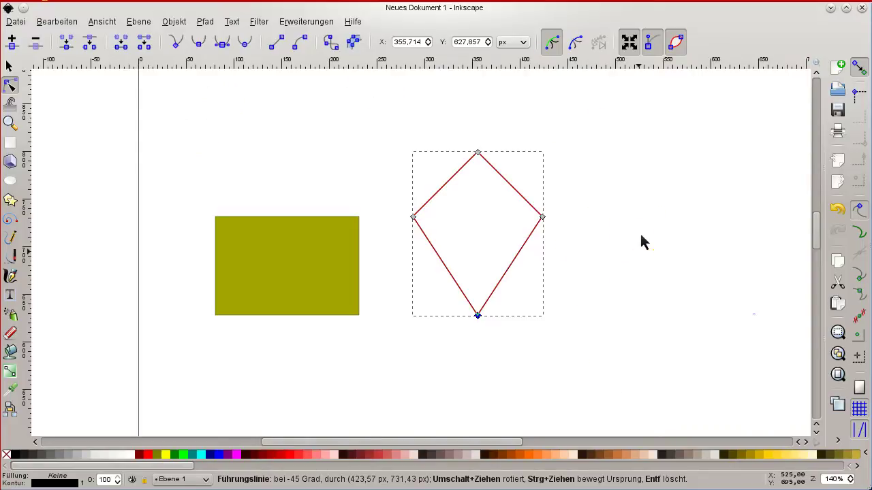
{"action": "left_click", "coordinate": [590, 253]}
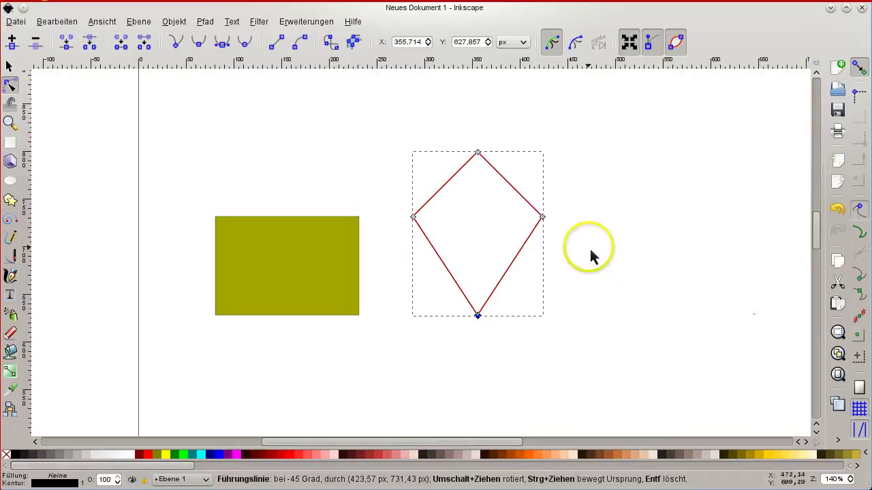
{"action": "left_click", "coordinate": [184, 176]}
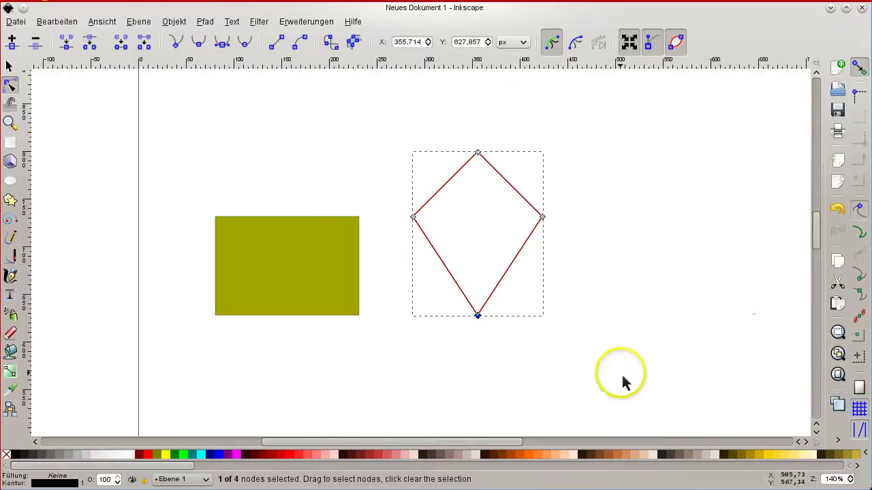
{"action": "left_click", "coordinate": [473, 97]}
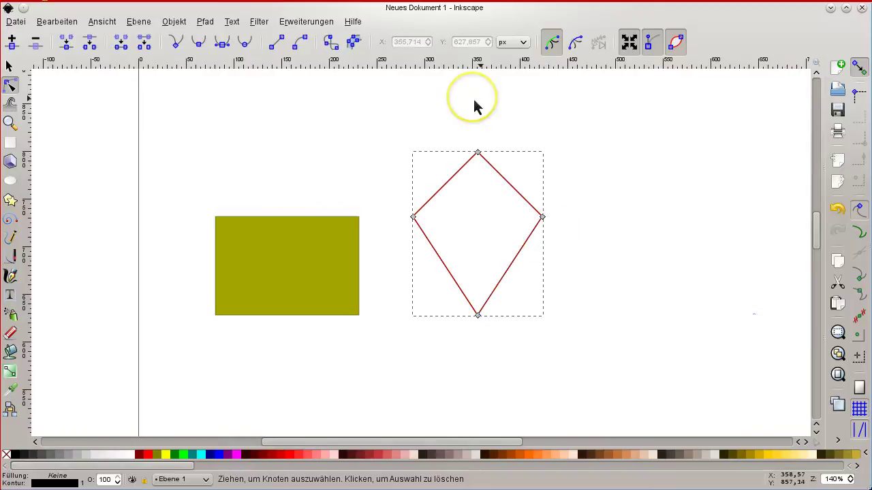
Deselect the kite, show the grid on the canvas and activate the node editing tool.
{"action": "left_click", "coordinate": [9, 66]}
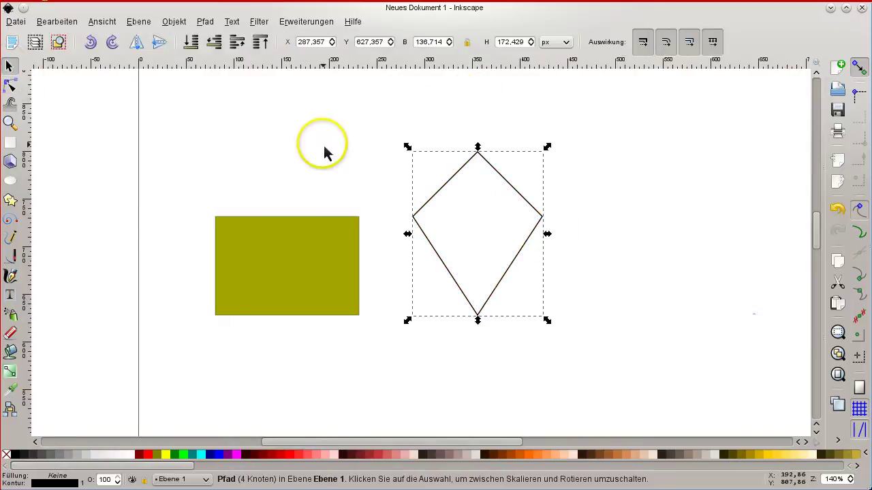
{"action": "left_click", "coordinate": [272, 115]}
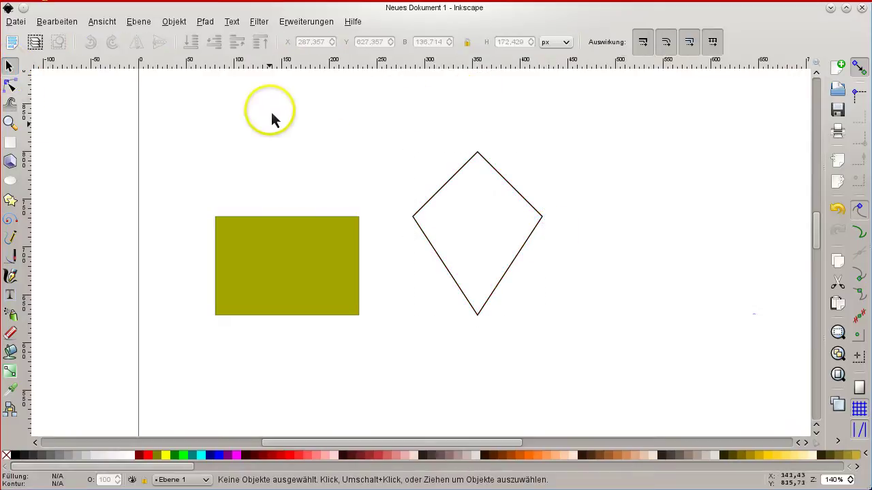
{"action": "left_click", "coordinate": [111, 22]}
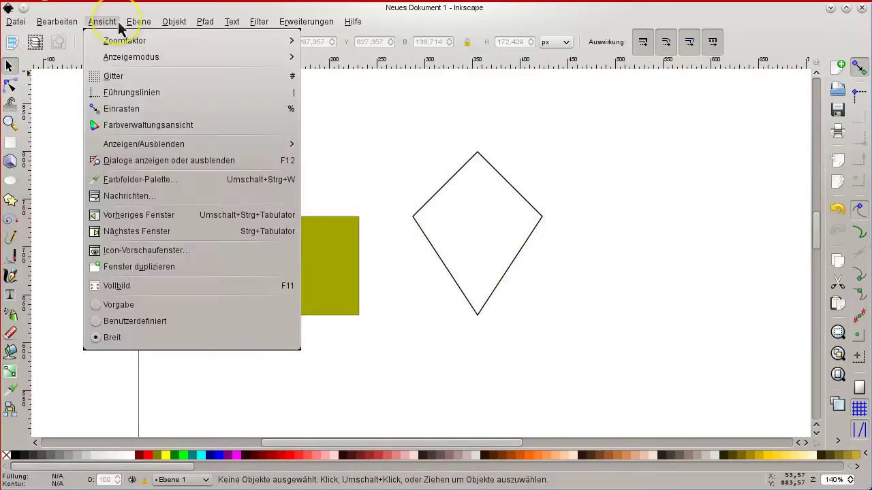
{"action": "left_click", "coordinate": [113, 80]}
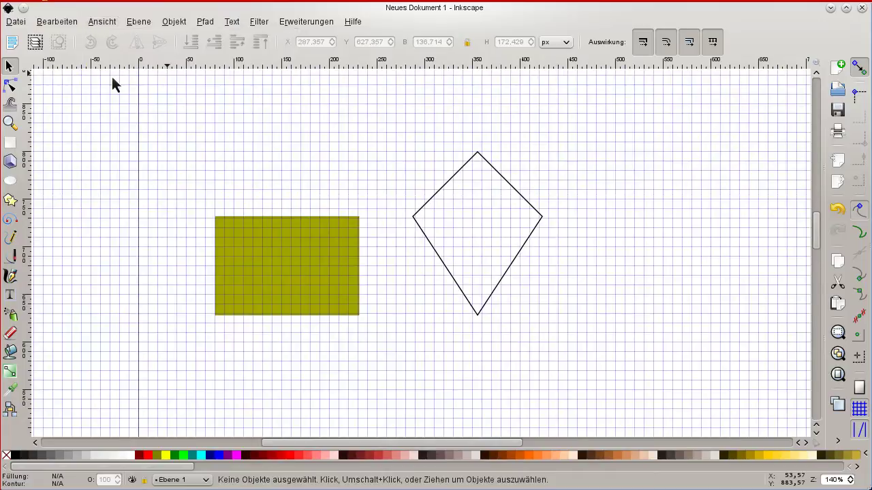
{"action": "left_click", "coordinate": [10, 85]}
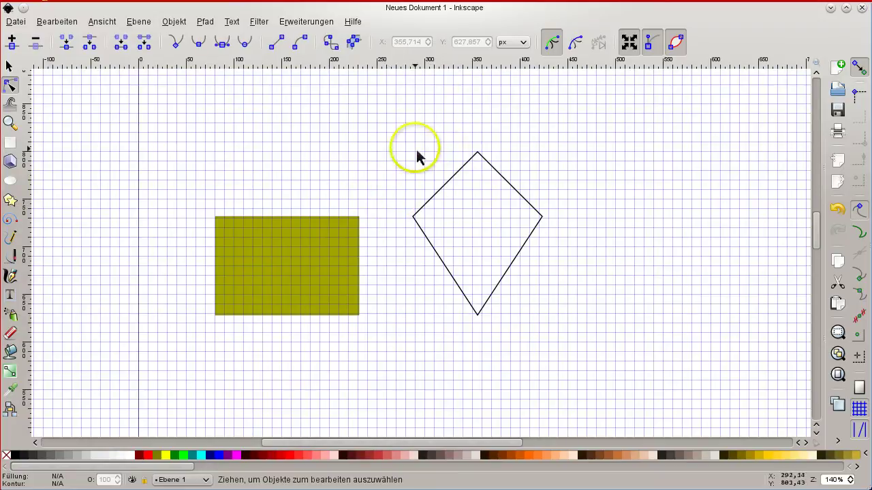
Select the kite and snap its top node to the grid at X 400, Y 810 and its left node to X 290, Y 780 px.
{"action": "left_click", "coordinate": [490, 164]}
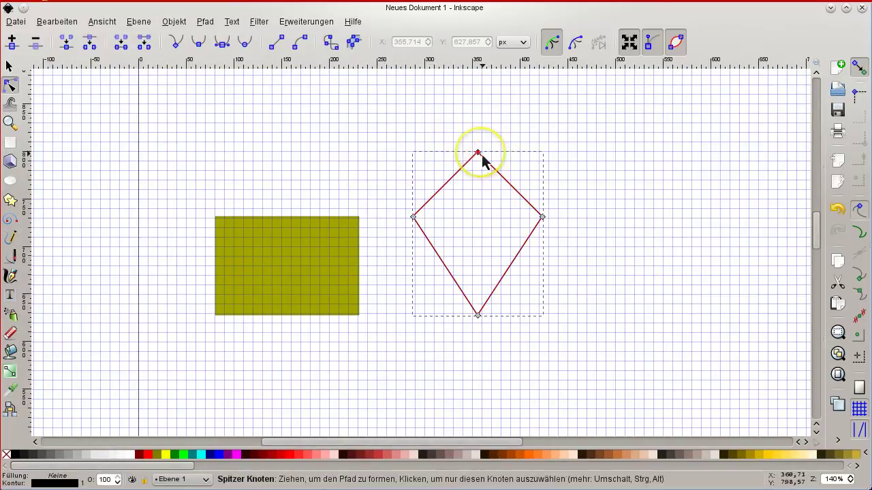
{"action": "left_click_drag", "start_coordinate": [481, 156], "coordinate": [522, 151]}
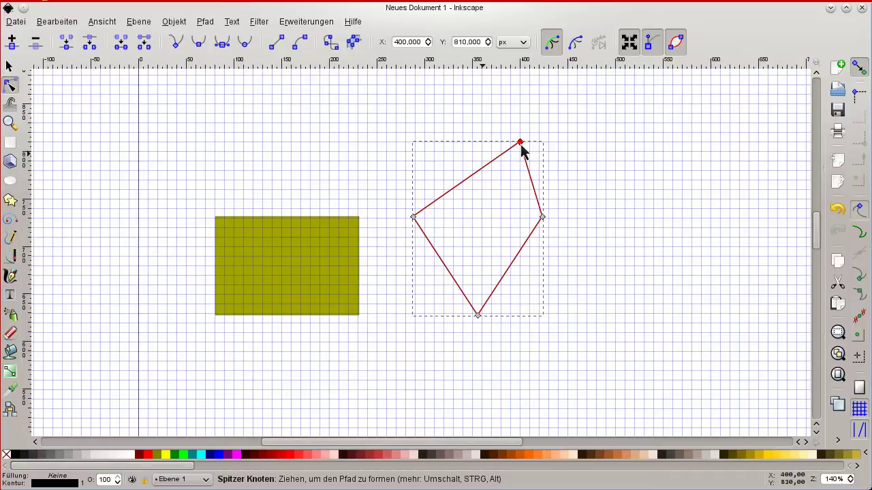
{"action": "left_click", "coordinate": [414, 218]}
{"action": "left_click_drag", "start_coordinate": [415, 222], "coordinate": [416, 175]}
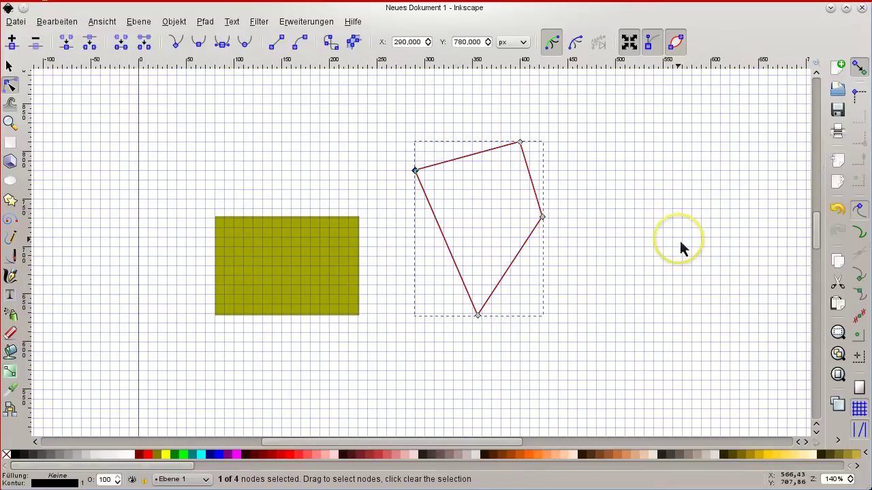
Examine how the grid's line spacing adapts at different zoom levels.
{"action": "scroll", "coordinate": [682, 246], "scroll_direction": "up", "scroll_amount": 1}
{"action": "scroll", "coordinate": [682, 248], "scroll_direction": "up", "scroll_amount": 1}
{"action": "scroll", "coordinate": [682, 248], "scroll_direction": "up", "scroll_amount": 1}
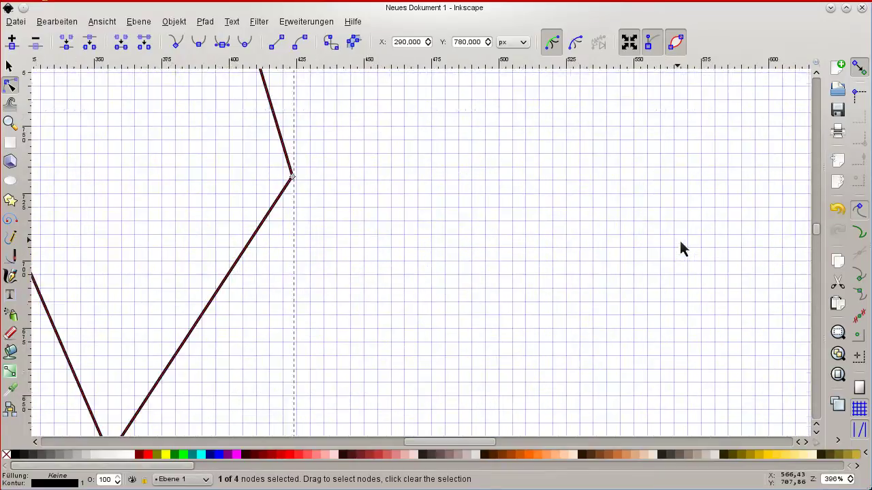
{"action": "scroll", "coordinate": [681, 242], "scroll_direction": "up", "scroll_amount": 3}
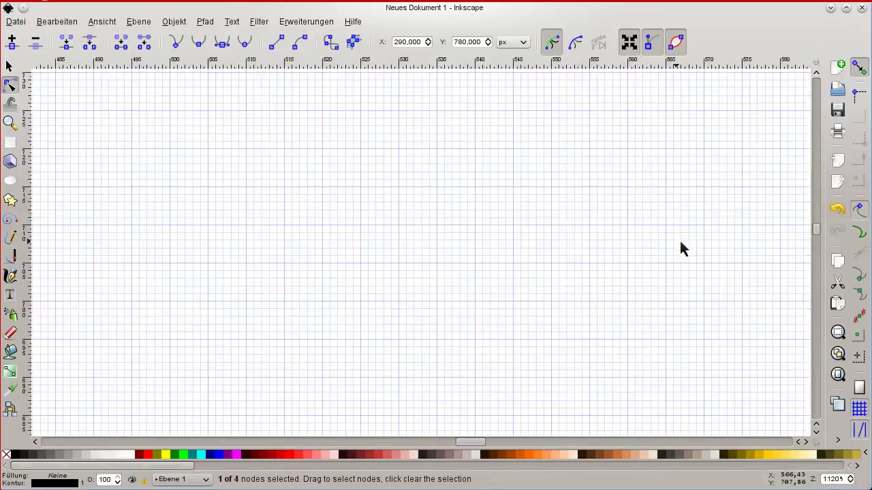
{"action": "scroll", "coordinate": [680, 242], "scroll_direction": "down", "scroll_amount": 1}
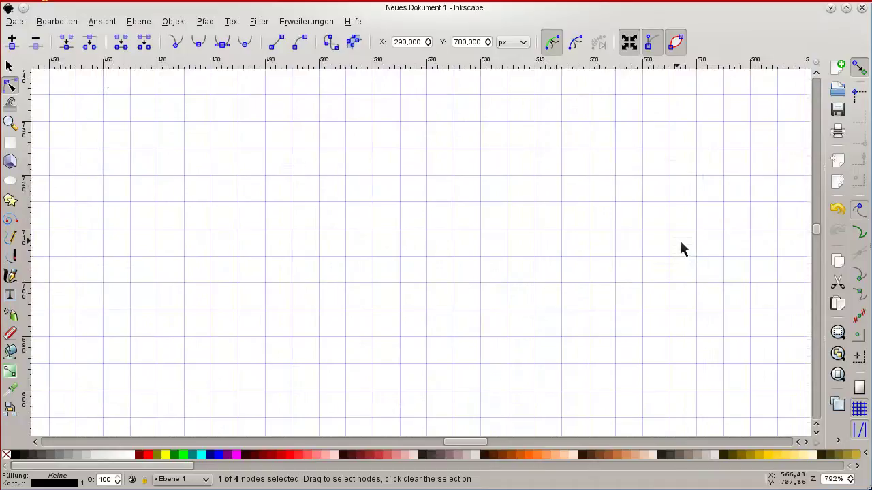
{"action": "scroll", "coordinate": [680, 242], "scroll_direction": "down", "scroll_amount": 2}
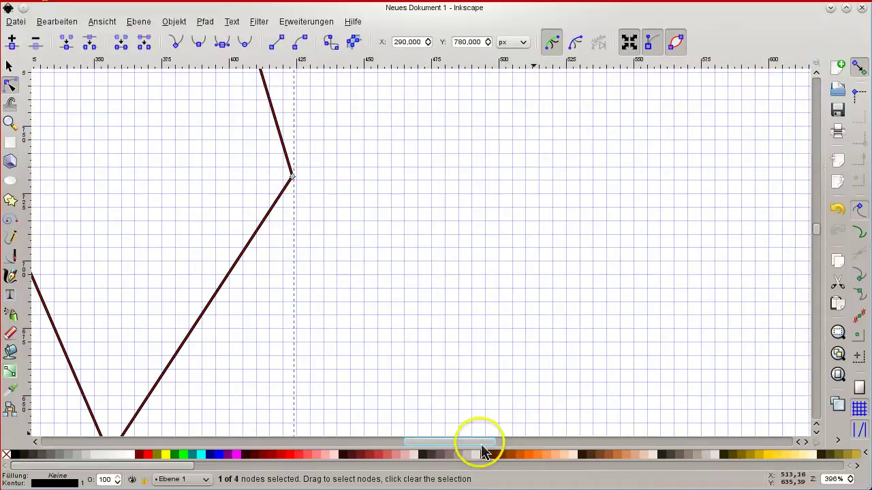
Snap the path's right node to the grid intersection at X 425, Y 730 px.
{"action": "left_click_drag", "start_coordinate": [481, 442], "coordinate": [455, 444]}
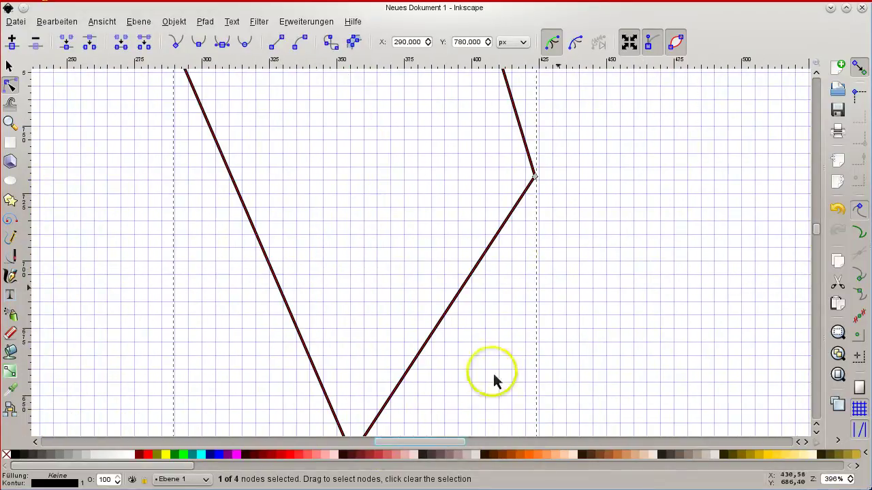
{"action": "scroll", "coordinate": [386, 249], "scroll_direction": "down", "scroll_amount": 1}
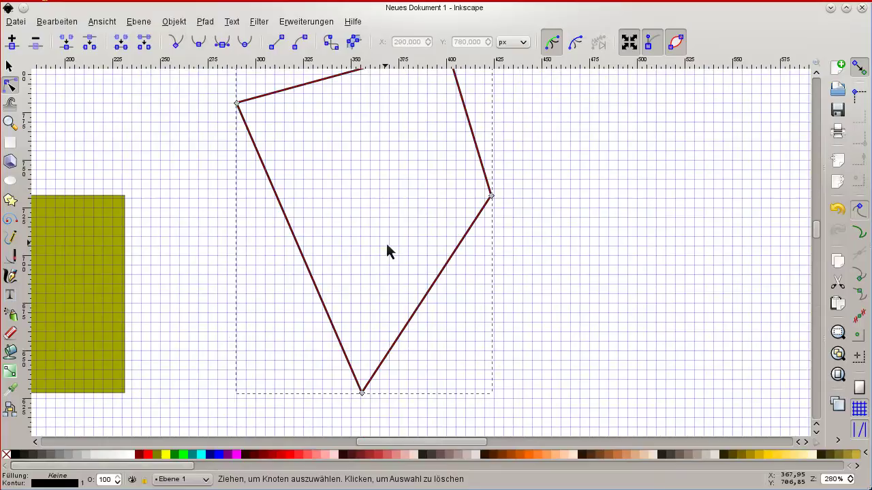
{"action": "scroll", "coordinate": [386, 249], "scroll_direction": "up", "scroll_amount": 1}
{"action": "left_click", "coordinate": [280, 238]}
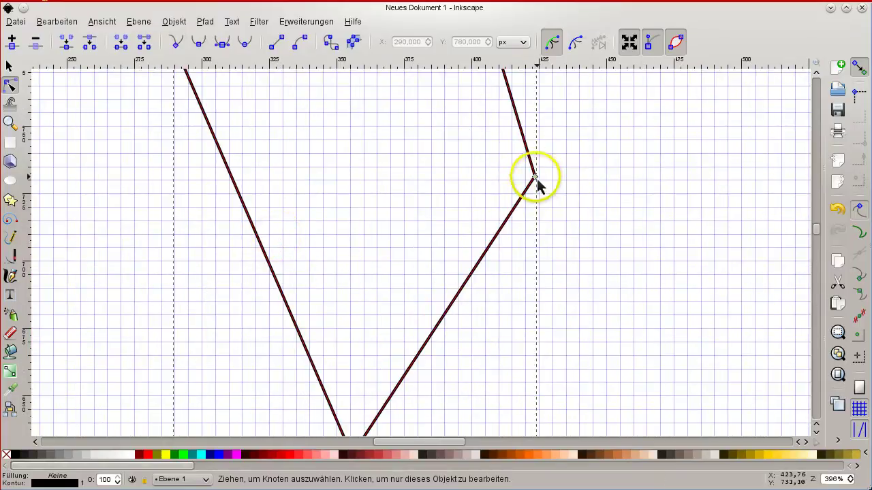
{"action": "left_click_drag", "start_coordinate": [536, 178], "coordinate": [538, 181]}
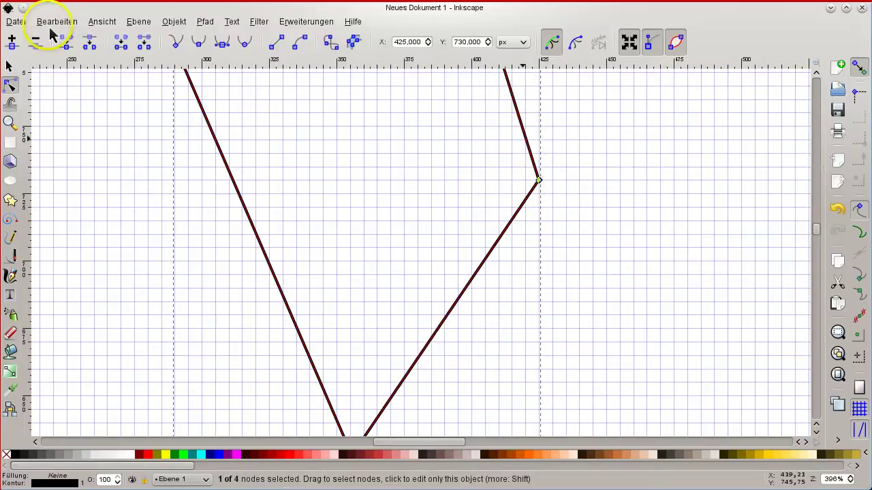
Open the document settings and display the grid definitions.
{"action": "left_click", "coordinate": [15, 21]}
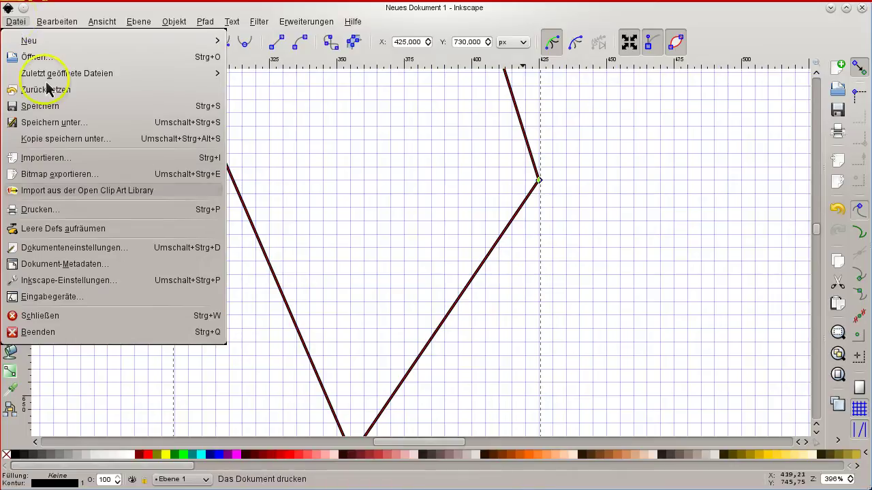
{"action": "left_click", "coordinate": [83, 247]}
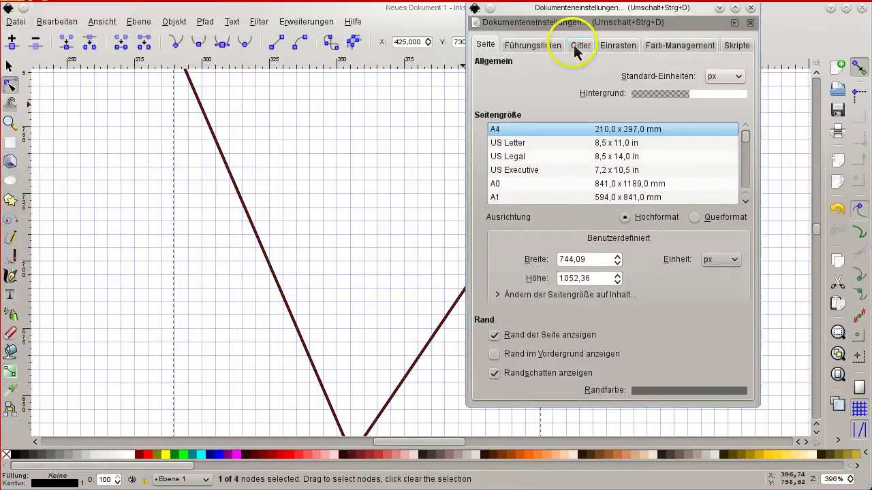
{"action": "left_click", "coordinate": [535, 53]}
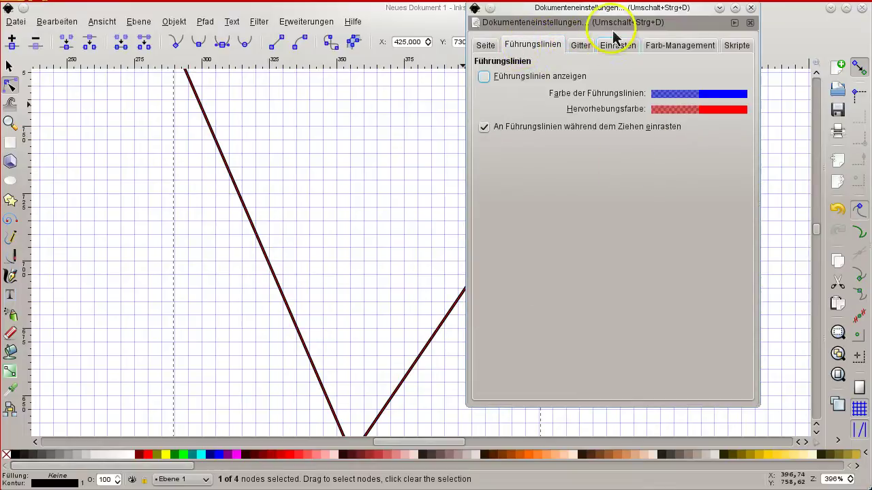
{"action": "left_click_drag", "start_coordinate": [609, 9], "coordinate": [468, 30]}
{"action": "left_click", "coordinate": [442, 65]}
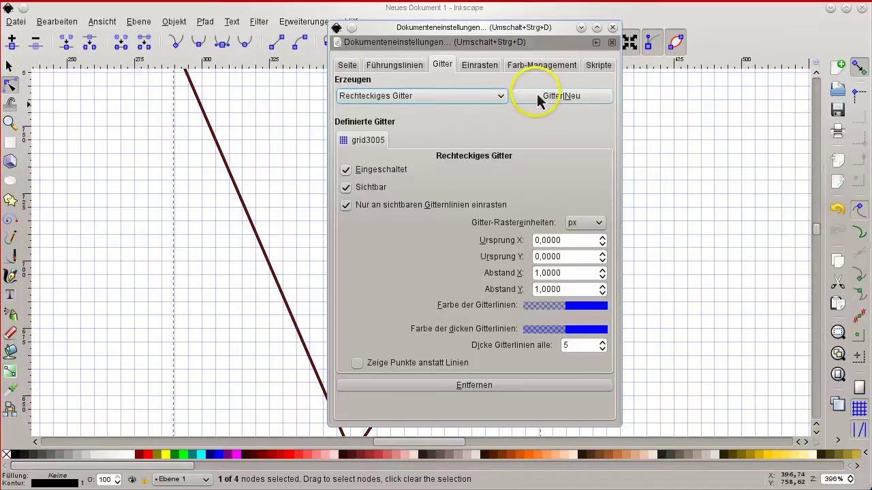
Hide the rectangular grid and create an axonometric grid in the document settings.
{"action": "left_click", "coordinate": [445, 98]}
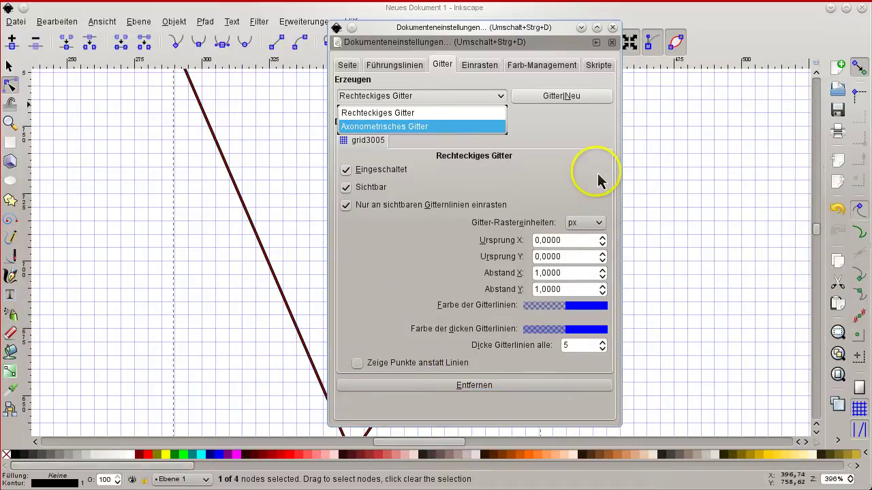
{"action": "left_click", "coordinate": [385, 129]}
{"action": "left_click", "coordinate": [543, 99]}
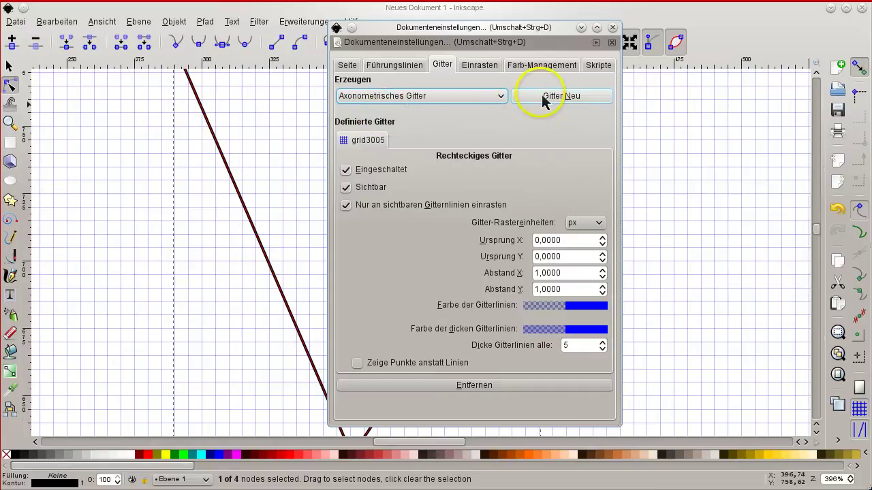
{"action": "left_click", "coordinate": [346, 189]}
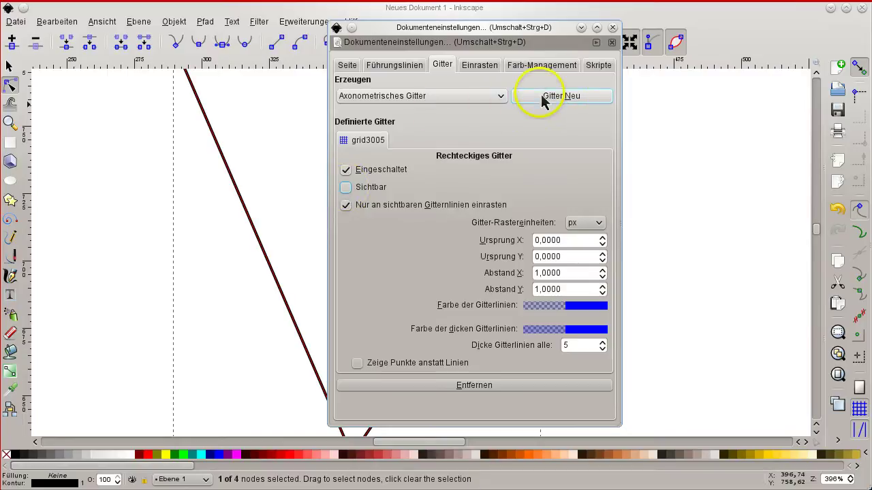
{"action": "left_click", "coordinate": [546, 98]}
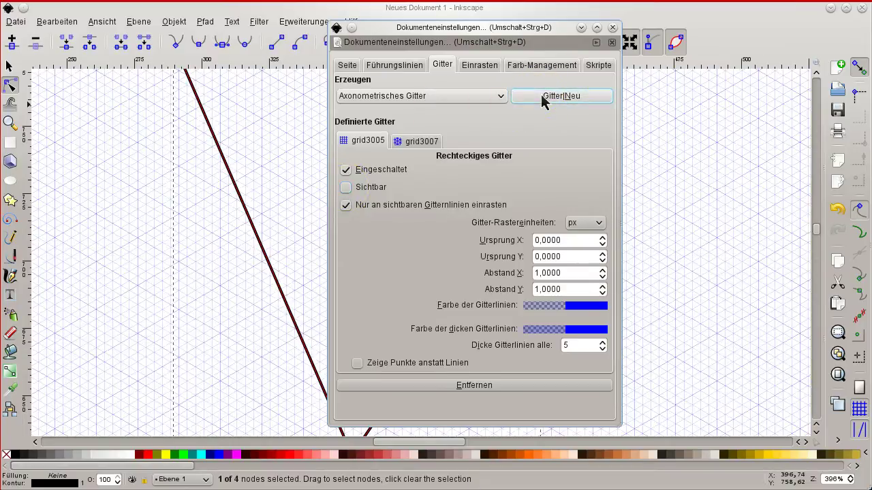
{"action": "left_click", "coordinate": [515, 101]}
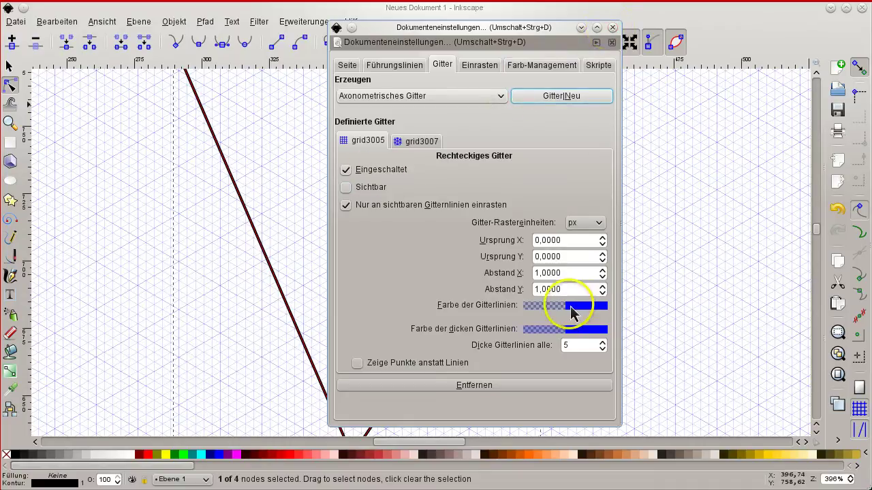
{"action": "left_click", "coordinate": [419, 143]}
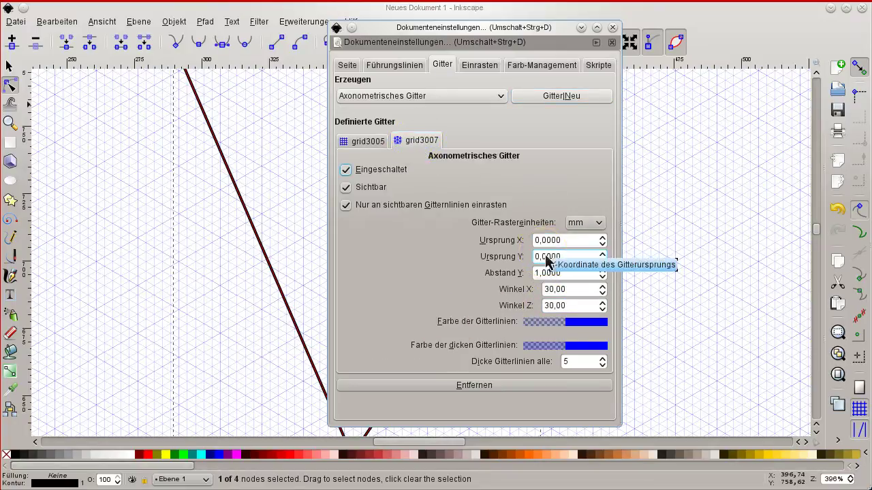
{"action": "left_click", "coordinate": [613, 27]}
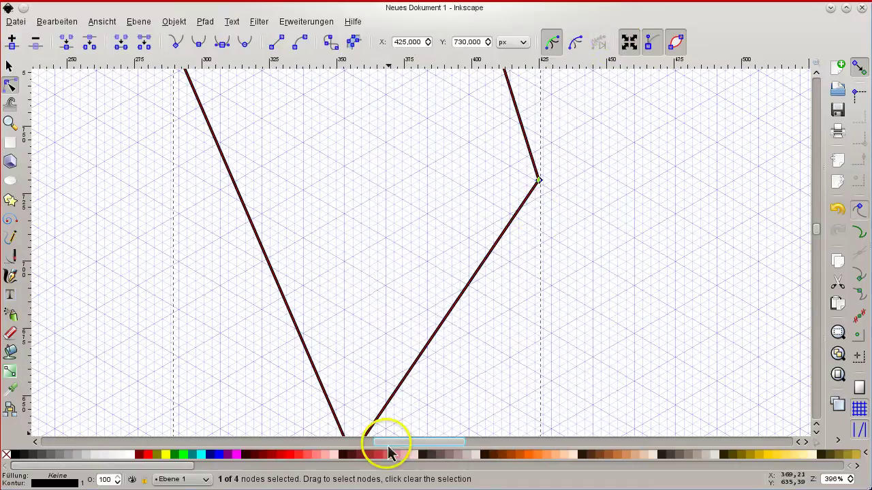
Draw a cube's left face as a closed Bézier parallelogram on empty canvas, with about 17.7 px edges snapped to axonometric grid intersections.
{"action": "left_click_drag", "start_coordinate": [388, 449], "coordinate": [437, 450]}
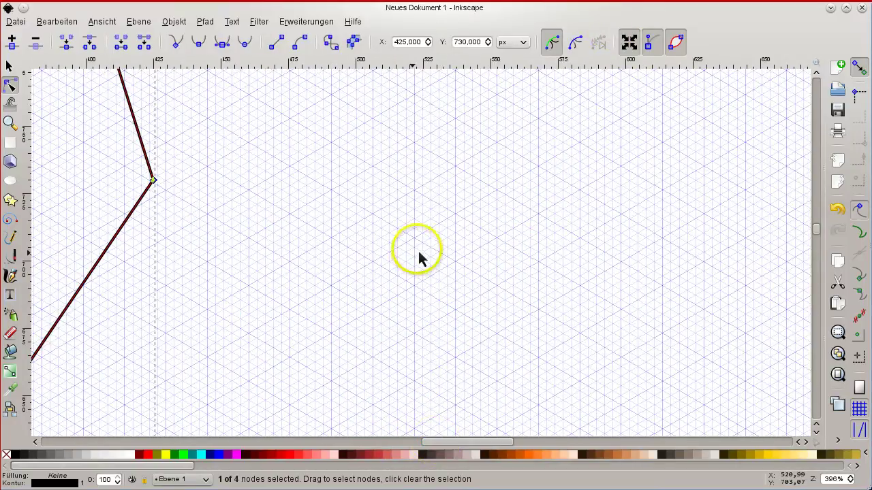
{"action": "scroll", "coordinate": [419, 257], "scroll_direction": "up", "scroll_amount": 1}
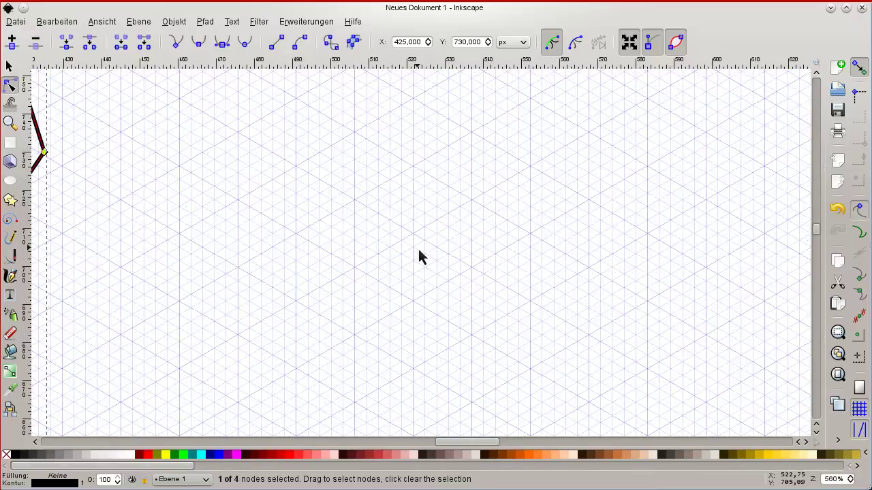
{"action": "left_click", "coordinate": [419, 218]}
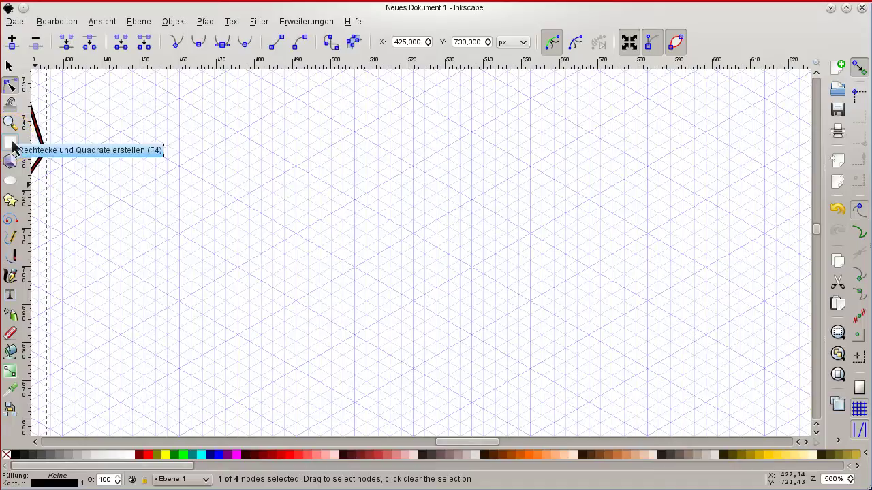
{"action": "left_click", "coordinate": [10, 256]}
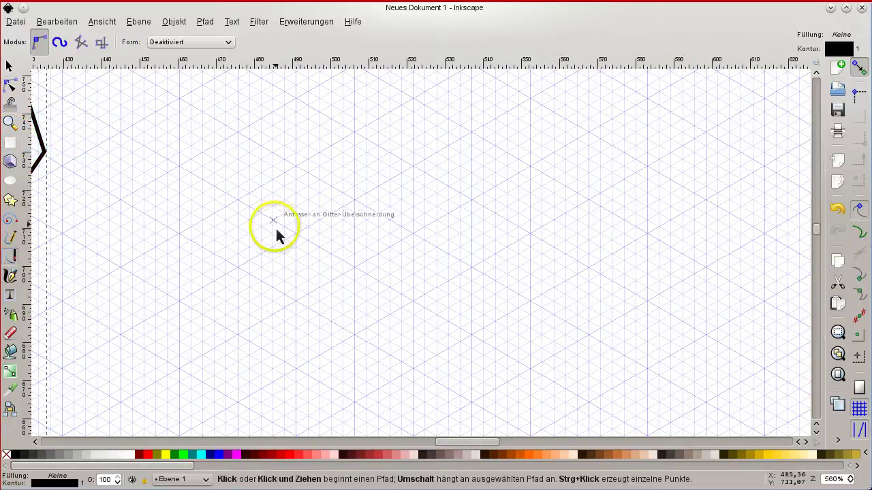
{"action": "left_click", "coordinate": [354, 199]}
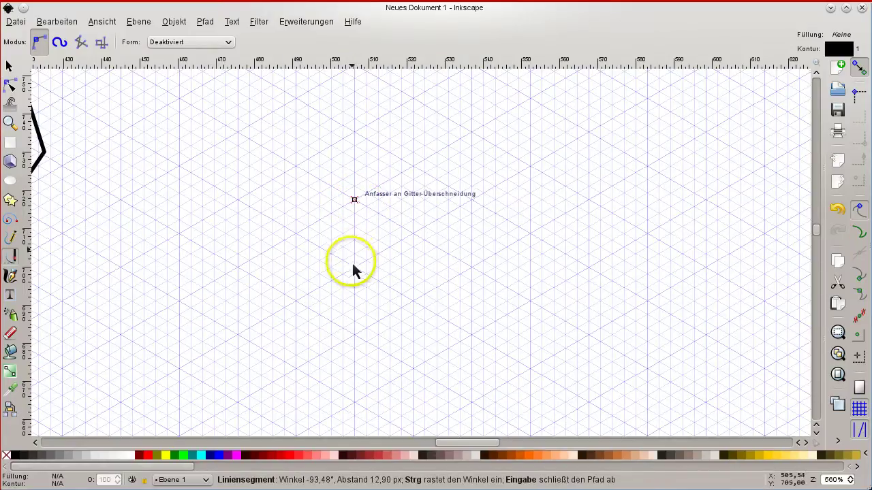
{"action": "left_click", "coordinate": [356, 268]}
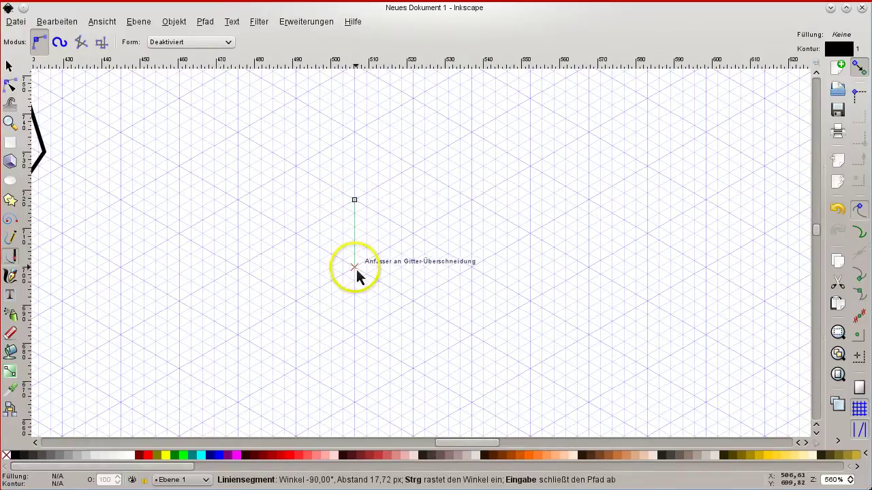
{"action": "left_click", "coordinate": [413, 302]}
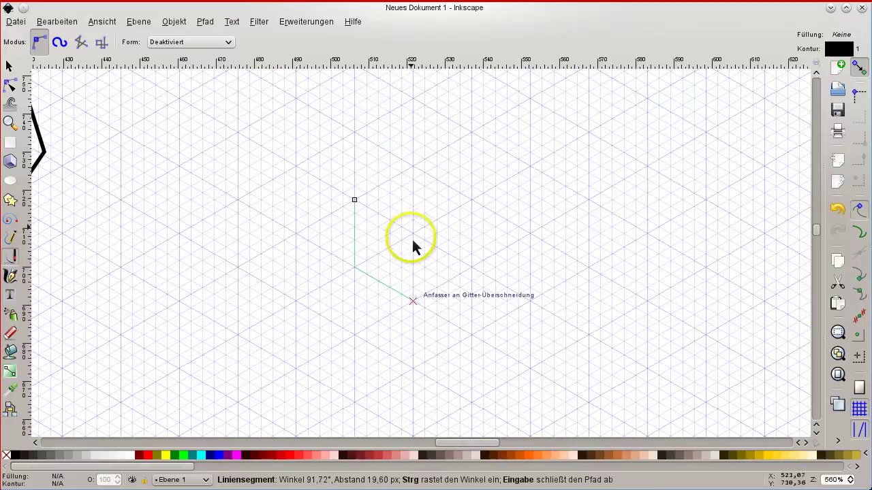
{"action": "left_click", "coordinate": [400, 222]}
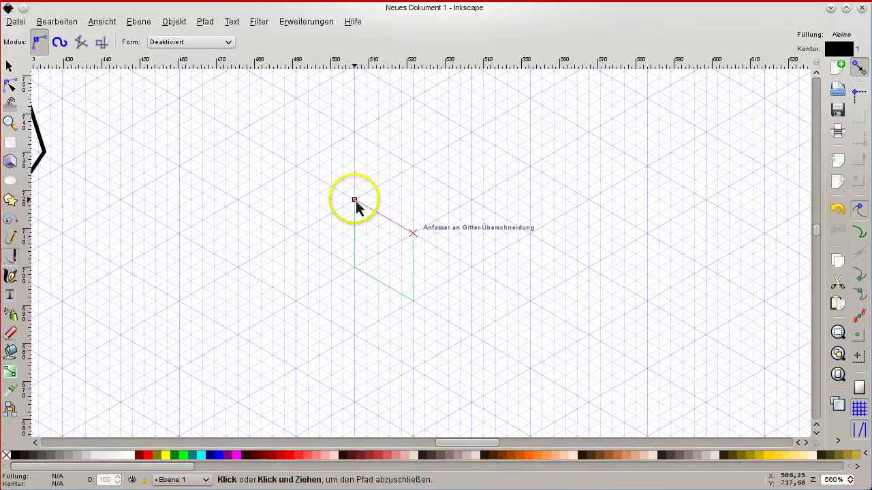
{"action": "left_click", "coordinate": [354, 200]}
Draw the cube's top face as a closed rhombus with about 17.7 px edges, sharing the left face's upper edge.
{"action": "left_click", "coordinate": [355, 201]}
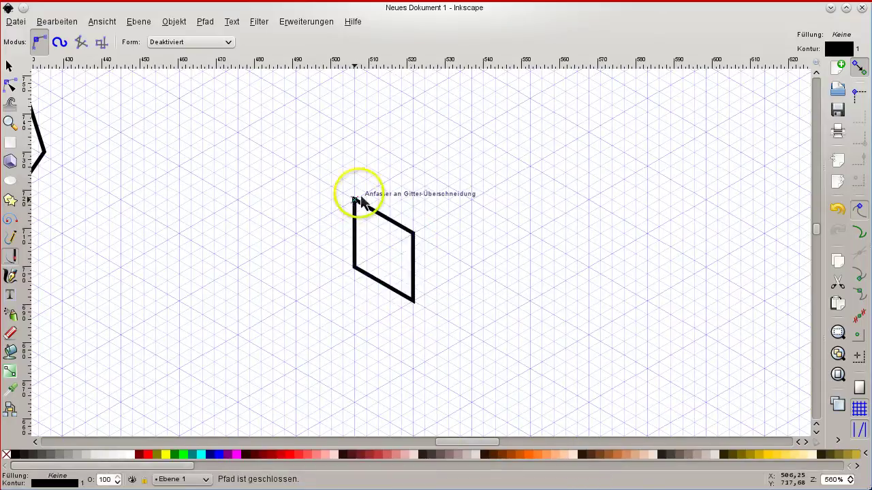
{"action": "left_click", "coordinate": [413, 170]}
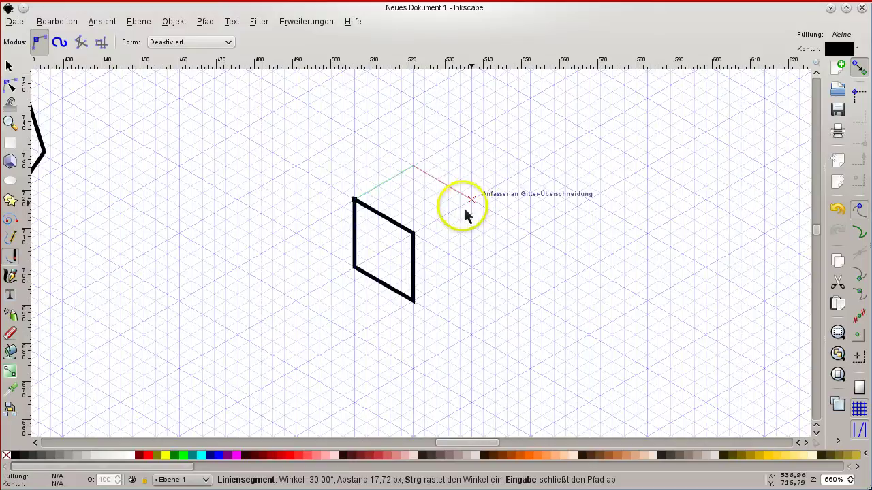
{"action": "left_click", "coordinate": [469, 201]}
{"action": "left_click", "coordinate": [413, 234]}
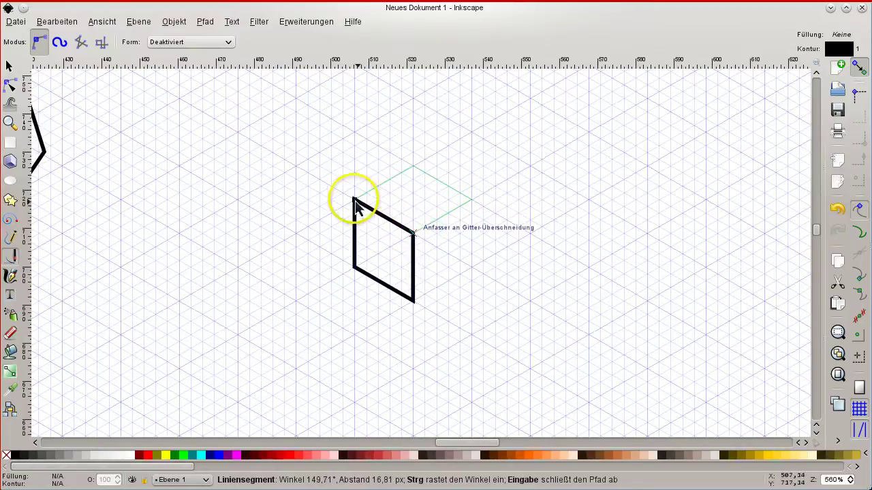
{"action": "left_click", "coordinate": [355, 200]}
Draw the cube's right face as a closed parallelogram snapped to the axonometric grid, sharing edges with the top and left faces.
{"action": "left_click", "coordinate": [472, 201]}
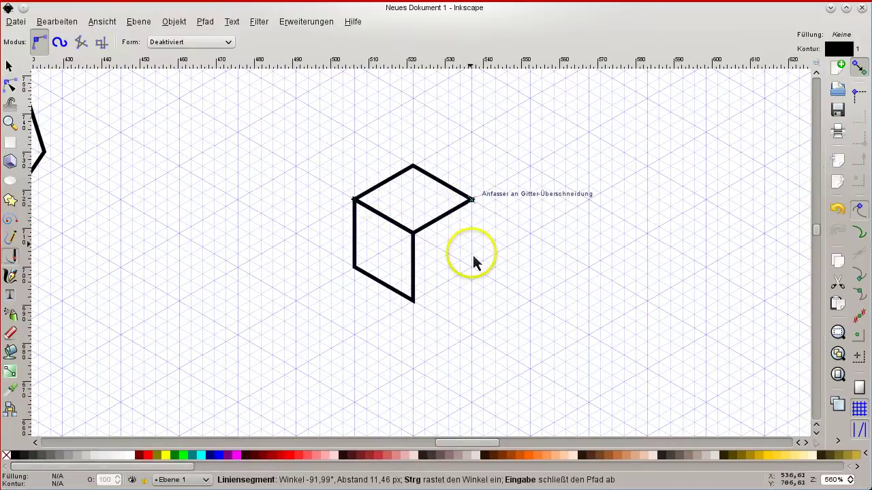
{"action": "left_click", "coordinate": [413, 300]}
{"action": "left_click", "coordinate": [413, 234]}
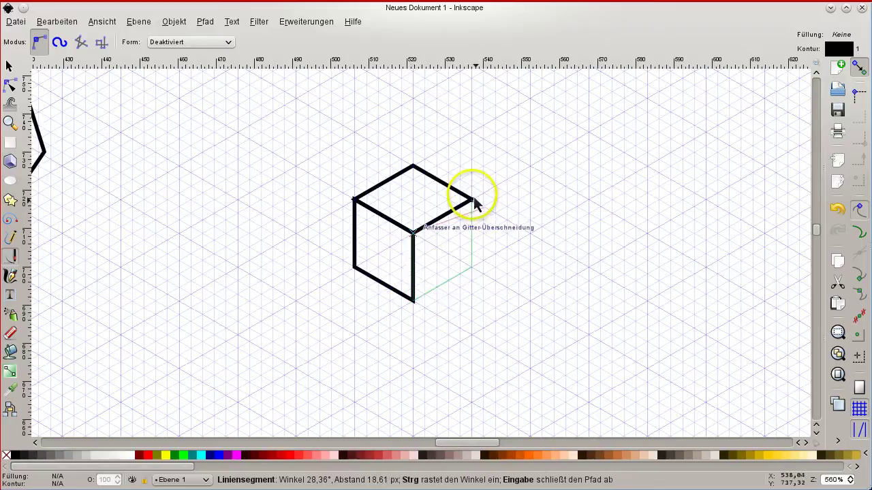
{"action": "left_click", "coordinate": [472, 200]}
{"action": "left_click", "coordinate": [9, 66]}
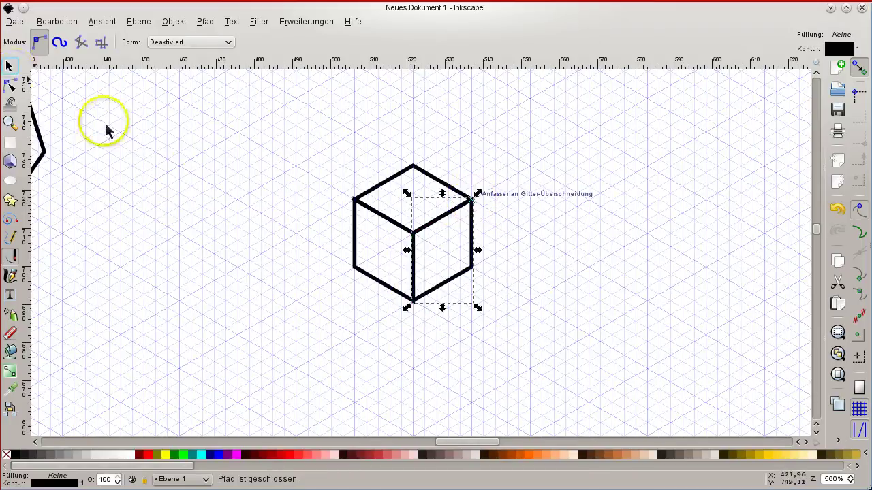
{"action": "left_click", "coordinate": [197, 142]}
Open the fill and stroke settings.
{"action": "left_click_drag", "start_coordinate": [292, 136], "coordinate": [535, 361]}
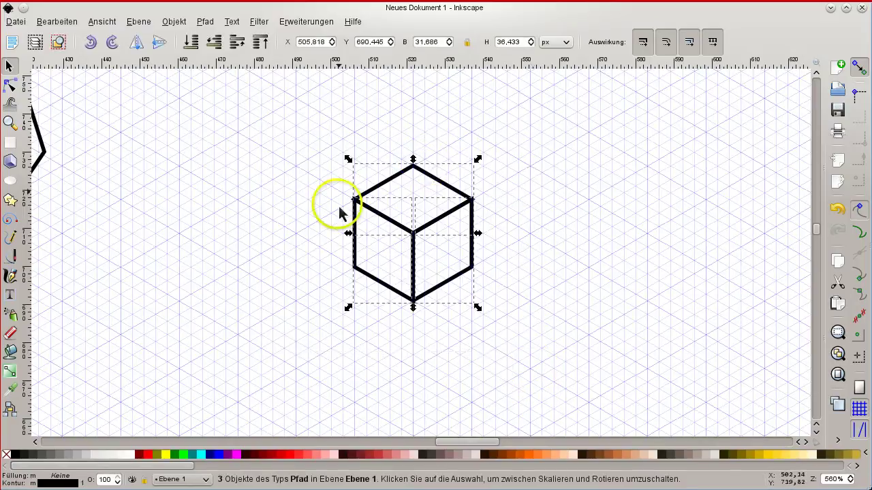
{"action": "left_click", "coordinate": [390, 248]}
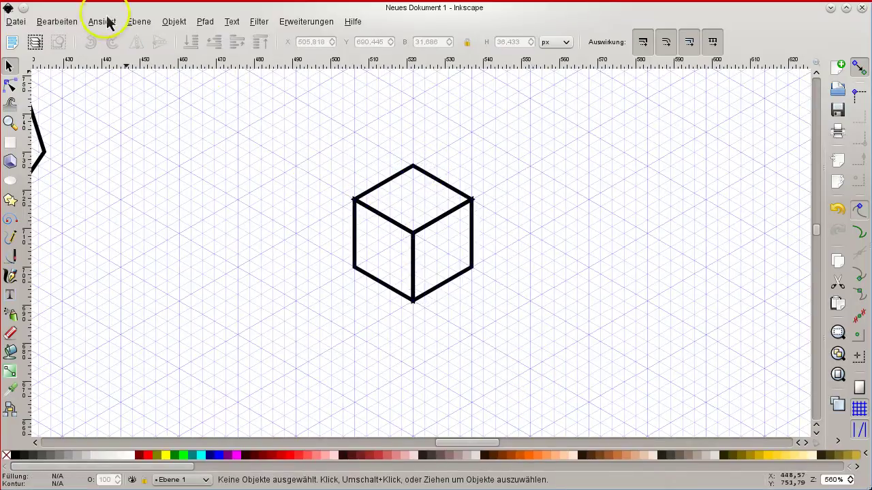
{"action": "left_click", "coordinate": [136, 25]}
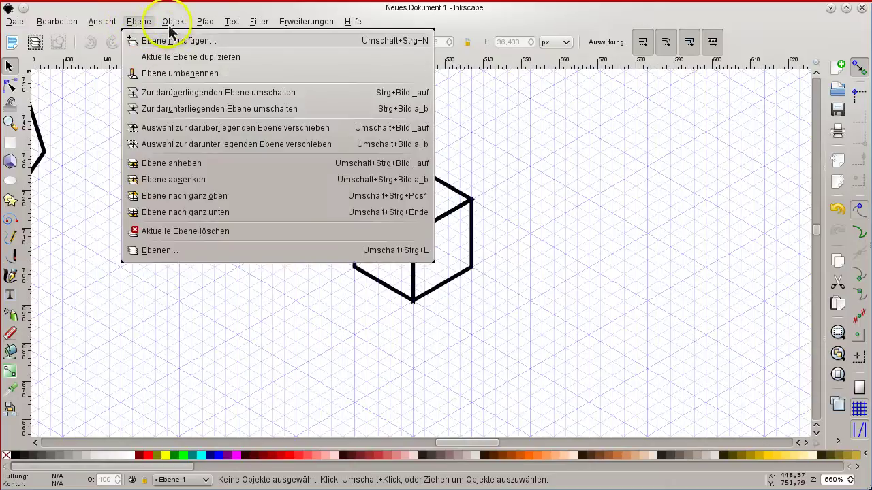
{"action": "mouse_move", "coordinate": [173, 23]}
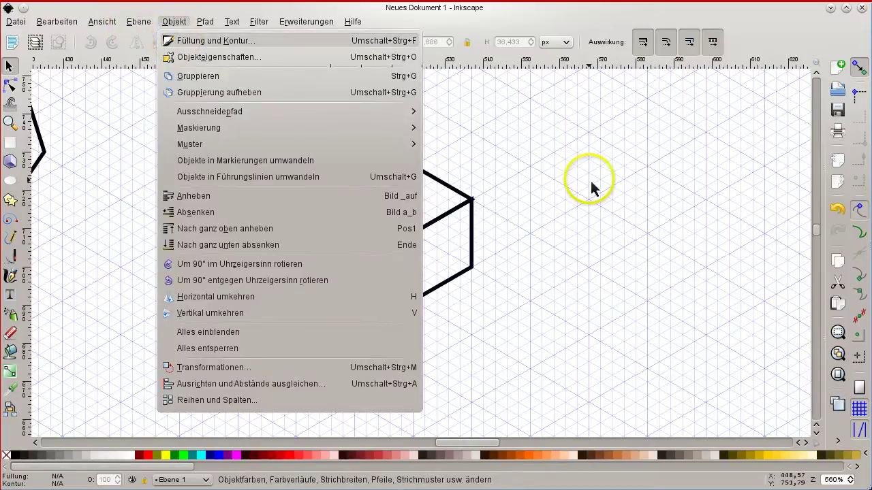
{"action": "key", "text": "Return"}
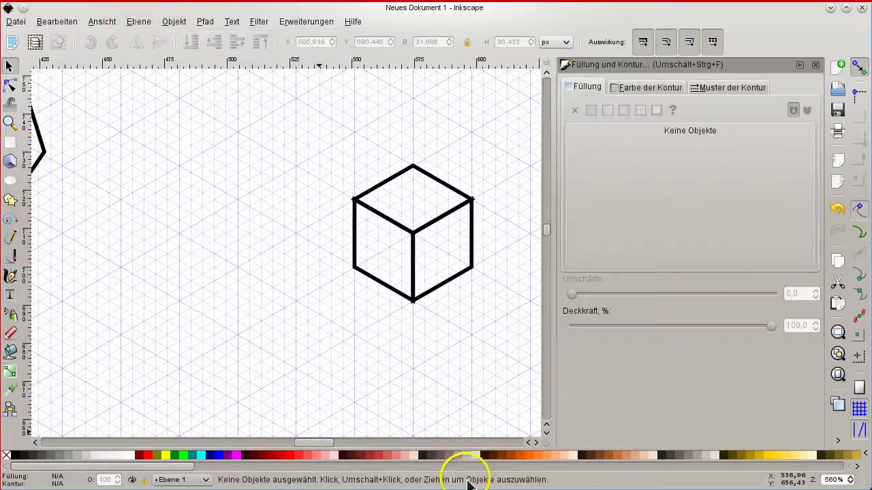
Select all three cube faces and give their strokes round joins and a width of 0.7 px.
{"action": "left_click_drag", "start_coordinate": [325, 449], "coordinate": [341, 452]}
{"action": "left_click_drag", "start_coordinate": [88, 129], "coordinate": [343, 363]}
{"action": "left_click", "coordinate": [731, 90]}
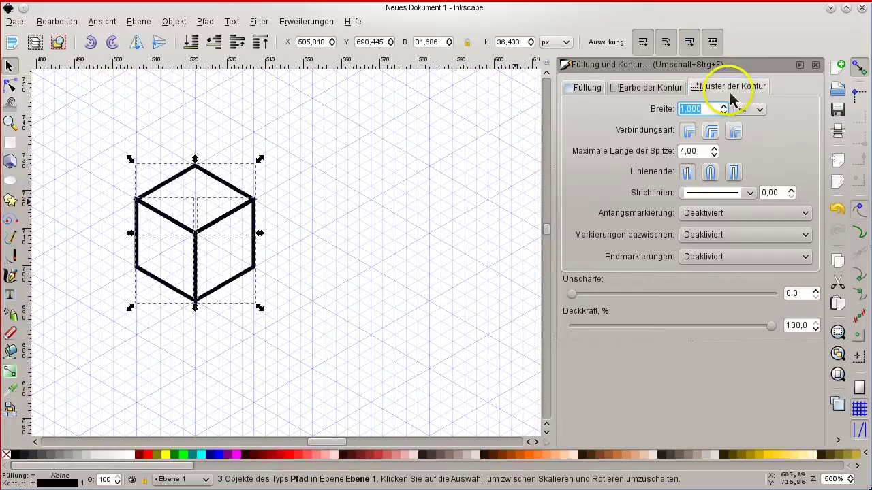
{"action": "left_click", "coordinate": [714, 136]}
{"action": "left_click", "coordinate": [688, 133]}
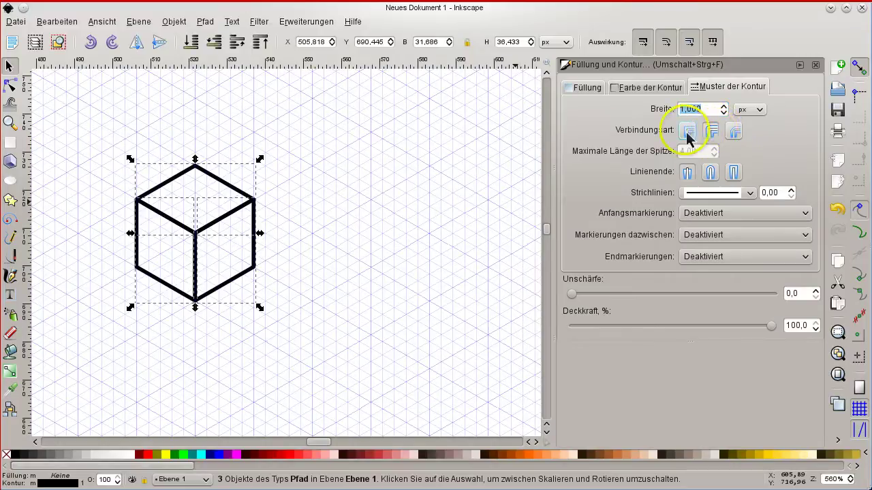
{"action": "left_click", "coordinate": [725, 113]}
{"action": "left_click", "coordinate": [725, 113]}
{"action": "left_click", "coordinate": [725, 113]}
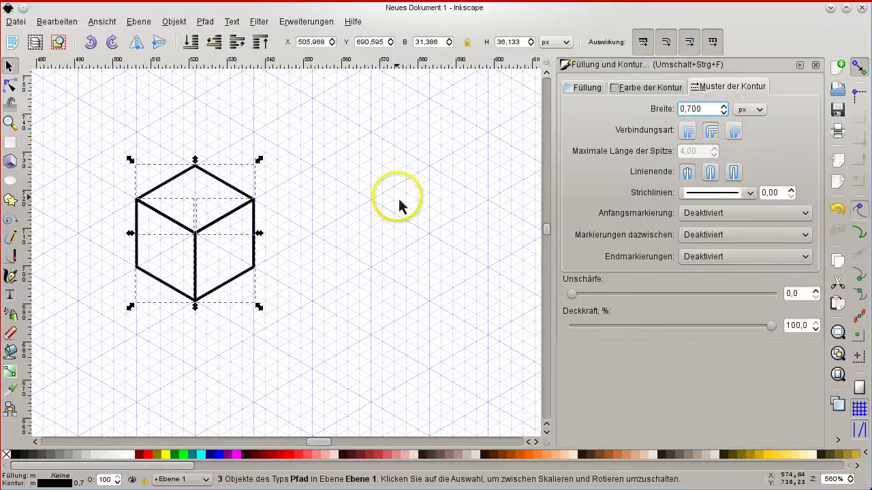
{"action": "left_click", "coordinate": [305, 207]}
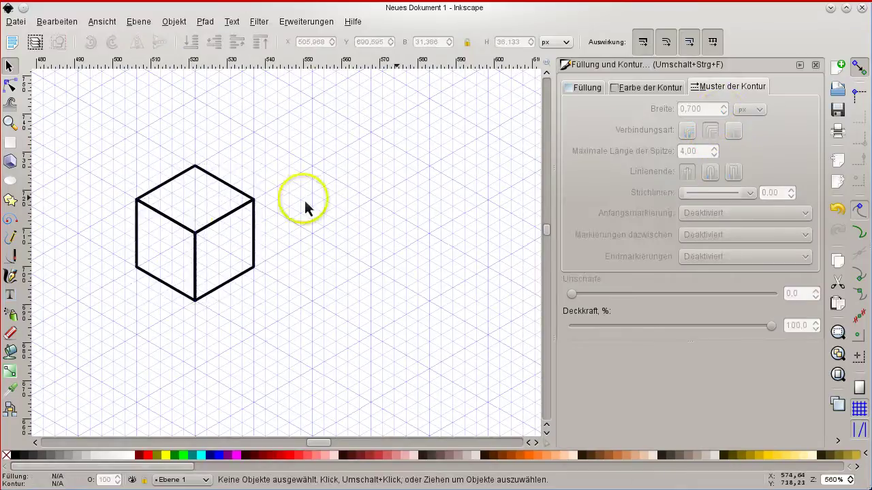
Fill the cube's left face with a flat dark yellow of HSL 46, 232, 77.
{"action": "left_click", "coordinate": [139, 240]}
{"action": "left_click", "coordinate": [584, 87]}
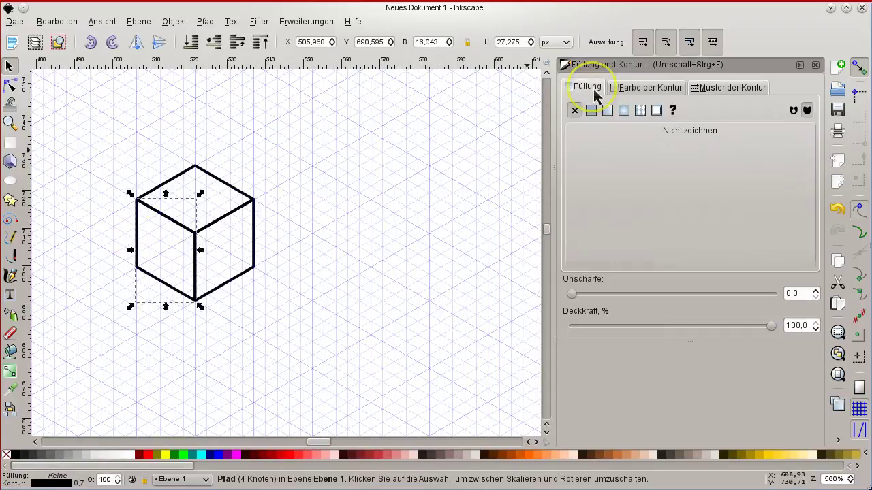
{"action": "left_click", "coordinate": [591, 110]}
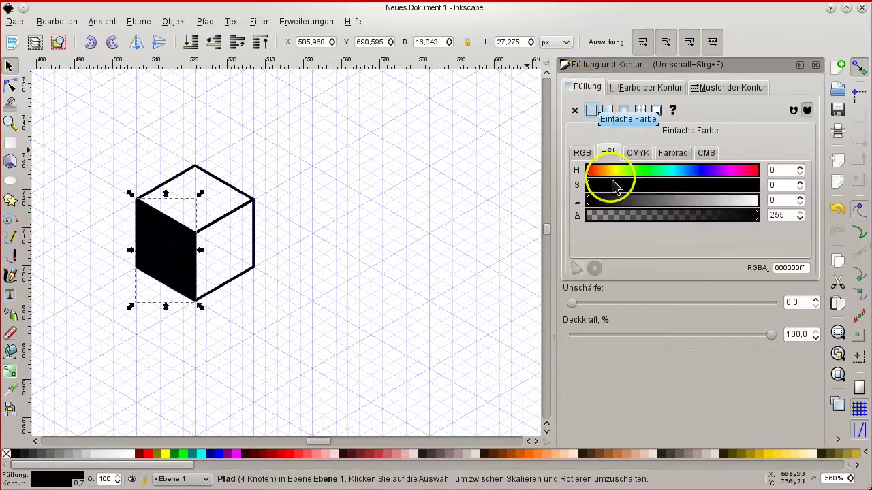
{"action": "left_click_drag", "start_coordinate": [619, 185], "coordinate": [742, 187]}
{"action": "left_click_drag", "start_coordinate": [682, 204], "coordinate": [675, 210]}
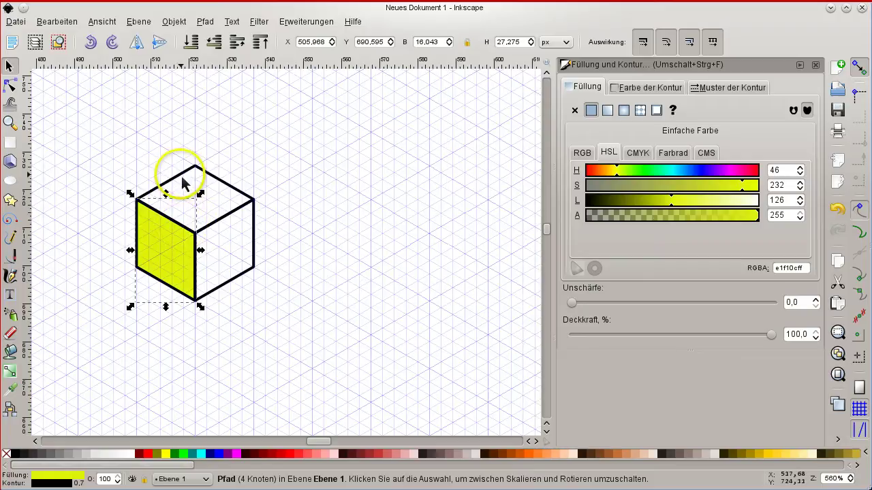
{"action": "left_click_drag", "start_coordinate": [656, 200], "coordinate": [652, 203]}
{"action": "left_click", "coordinate": [640, 203]}
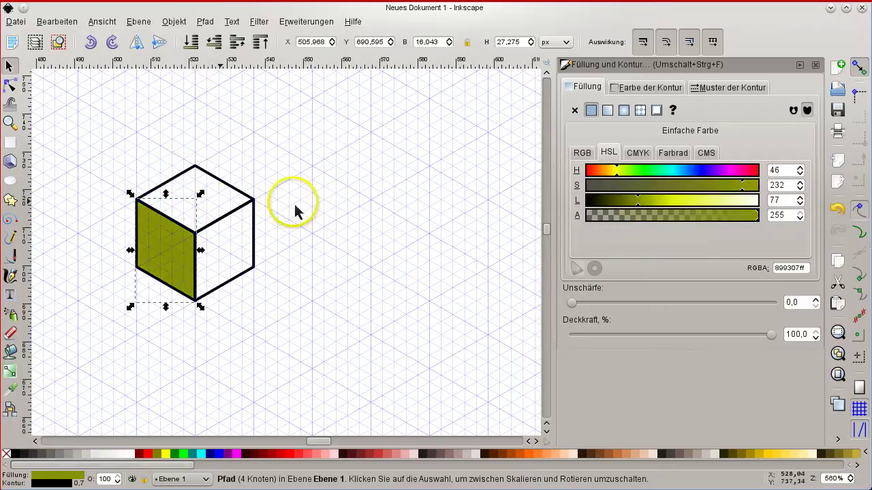
Fill the cube's top face with a flat light yellow of HSL 45, 255, 160.
{"action": "left_click", "coordinate": [170, 193]}
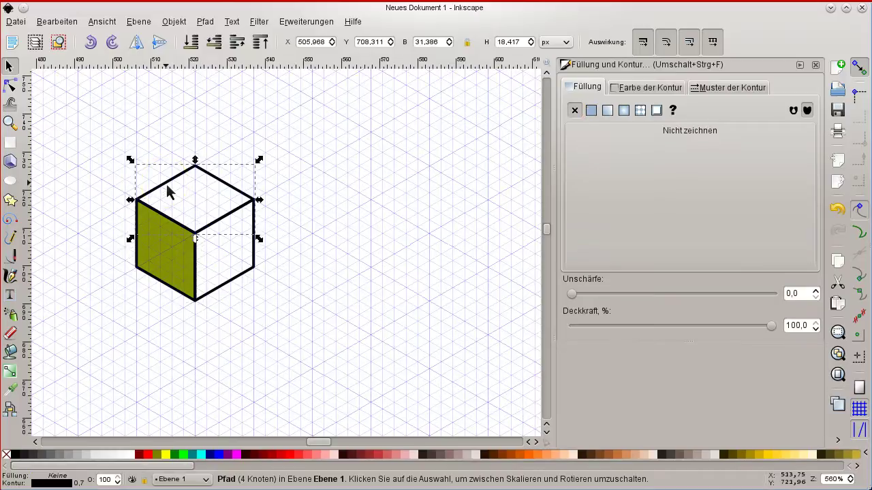
{"action": "left_click", "coordinate": [591, 111]}
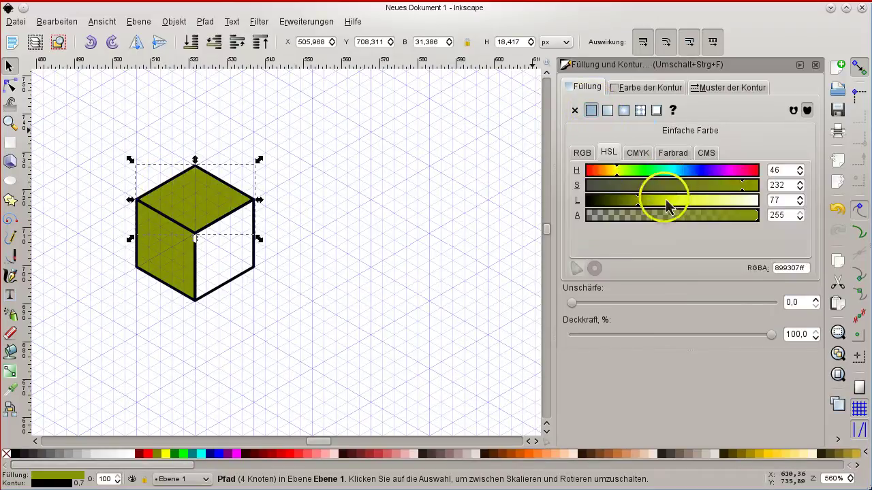
{"action": "left_click_drag", "start_coordinate": [661, 200], "coordinate": [694, 211]}
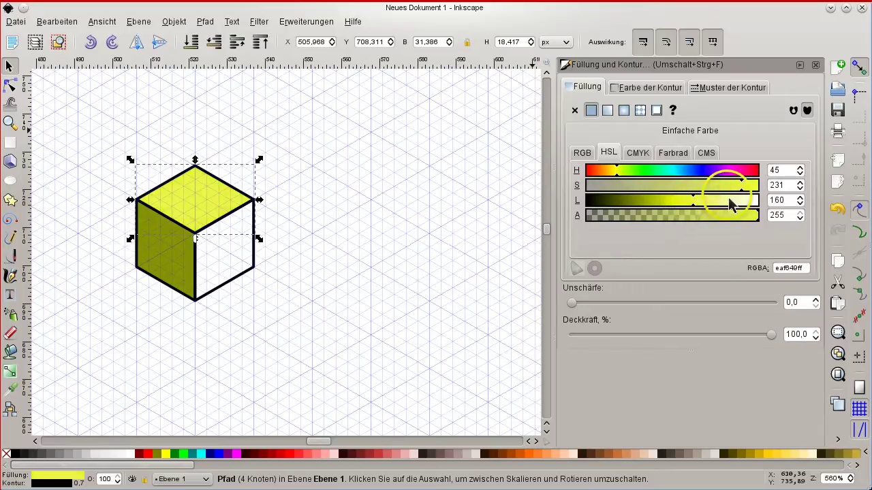
{"action": "left_click_drag", "start_coordinate": [743, 193], "coordinate": [738, 193]}
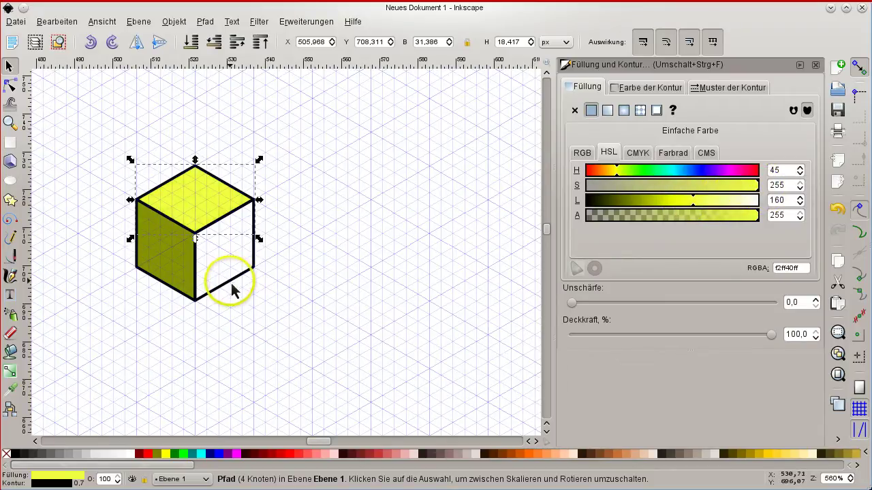
Fill the cube's right face with a flat medium yellow of HSL 45, 255, 112.
{"action": "left_click", "coordinate": [574, 110]}
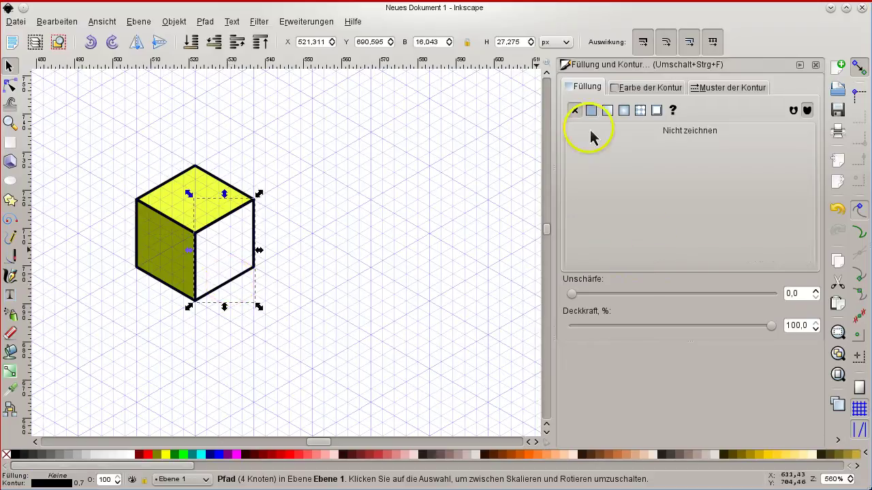
{"action": "left_click", "coordinate": [591, 110]}
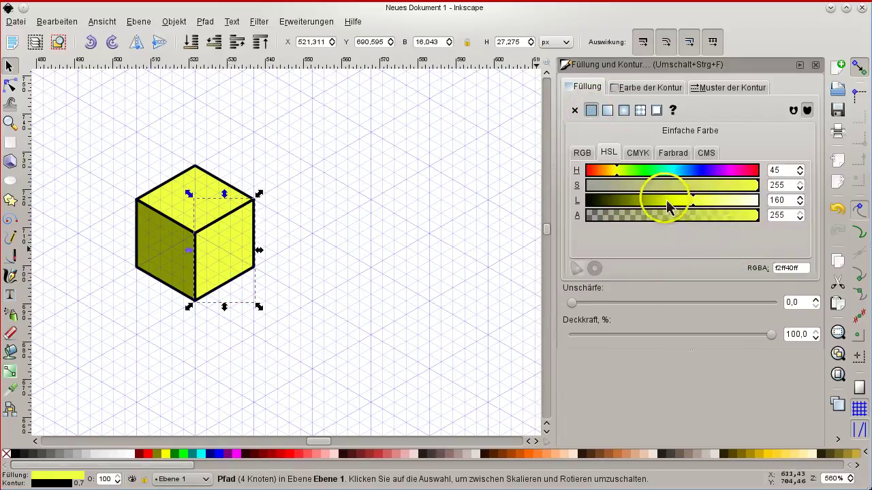
{"action": "left_click", "coordinate": [664, 200]}
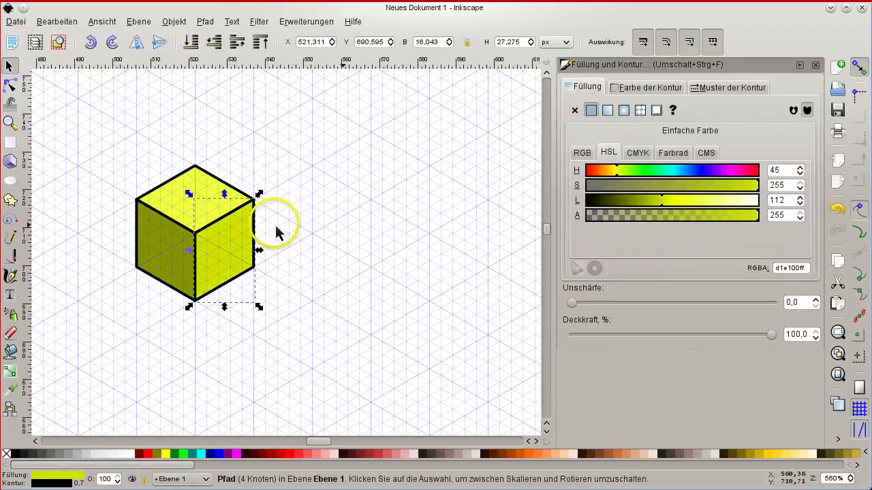
{"action": "left_click", "coordinate": [362, 185]}
{"action": "right_click", "coordinate": [359, 176]}
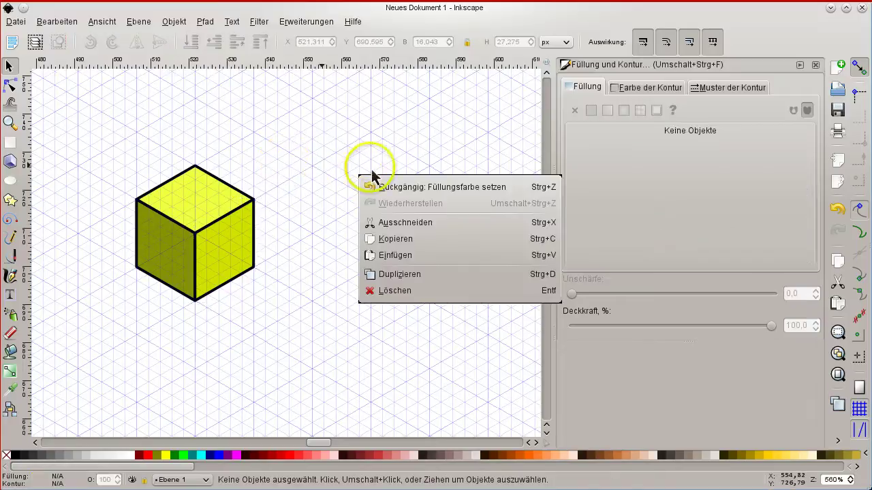
{"action": "left_click", "coordinate": [373, 148]}
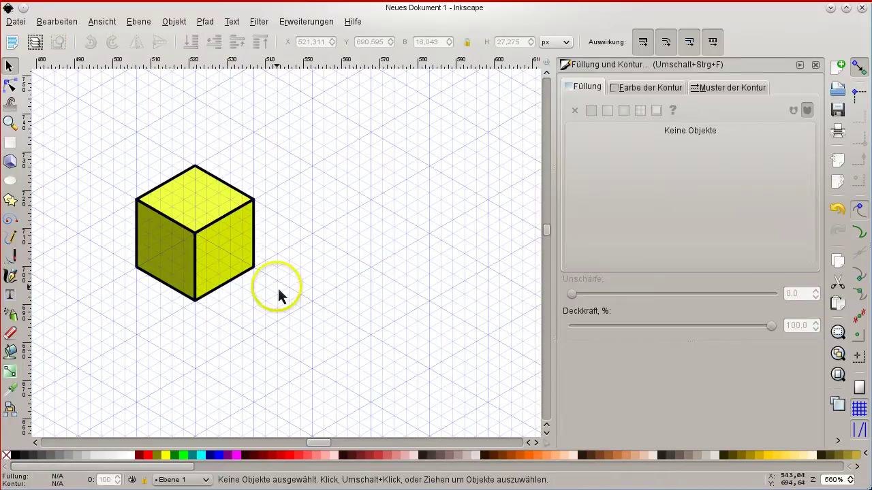
{"action": "left_click", "coordinate": [356, 123]}
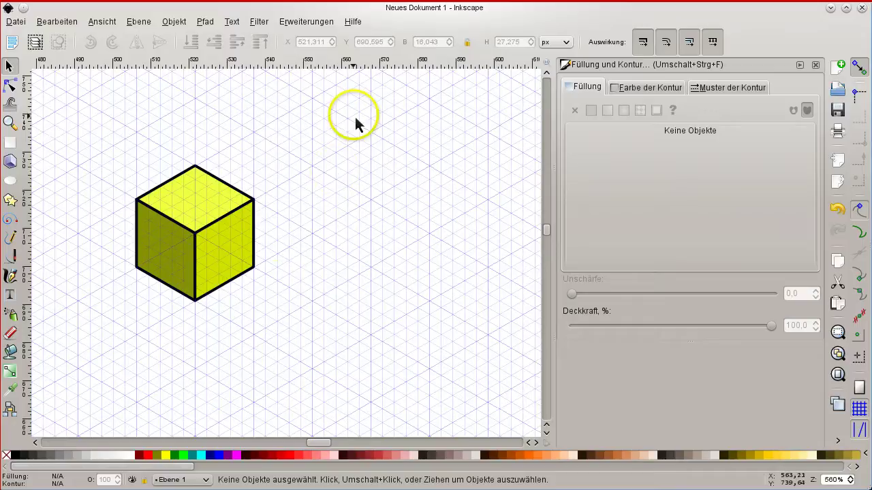
{"action": "left_click", "coordinate": [58, 72]}
{"action": "left_click", "coordinate": [42, 124]}
Group the three cube faces and snap a pasted copy of the cube against the original's right face, one cube down the left-face direction.
{"action": "left_click_drag", "start_coordinate": [100, 119], "coordinate": [347, 361]}
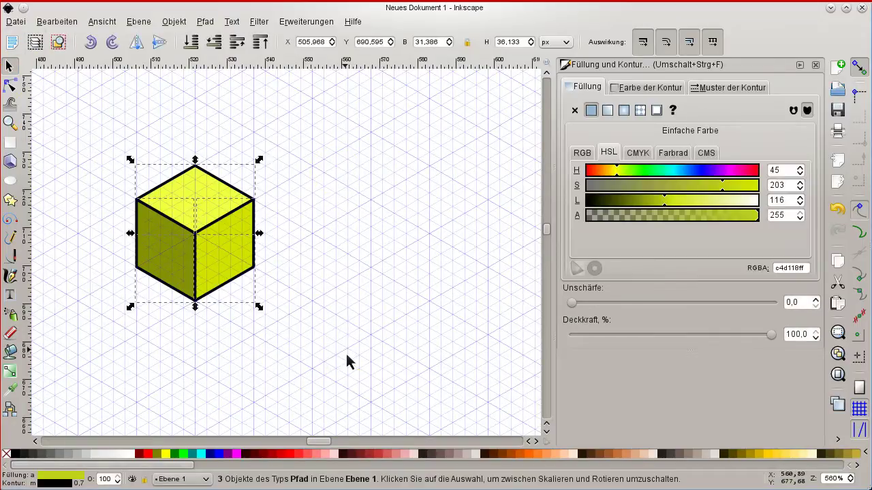
{"action": "key", "text": "ctrl+g"}
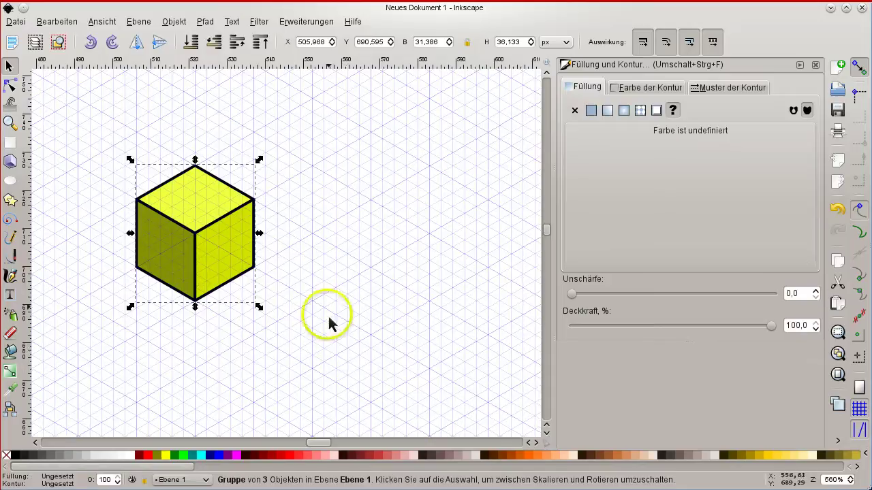
{"action": "key", "text": "ctrl+v"}
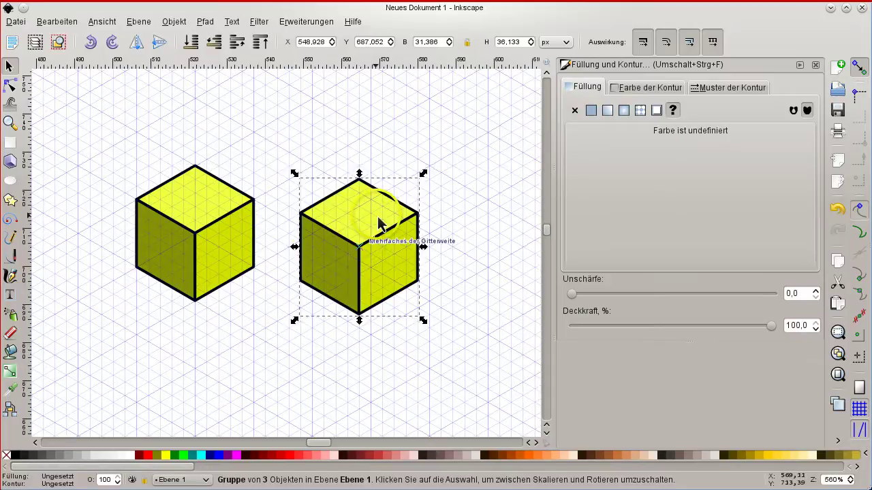
{"action": "left_click_drag", "start_coordinate": [371, 221], "coordinate": [268, 247]}
Paste two more cube copies, stacking one on the original cube and snapping the other to the front end of the row.
{"action": "left_click", "coordinate": [354, 181]}
{"action": "key", "text": "ctrl+v"}
{"action": "left_click_drag", "start_coordinate": [353, 184], "coordinate": [210, 187]}
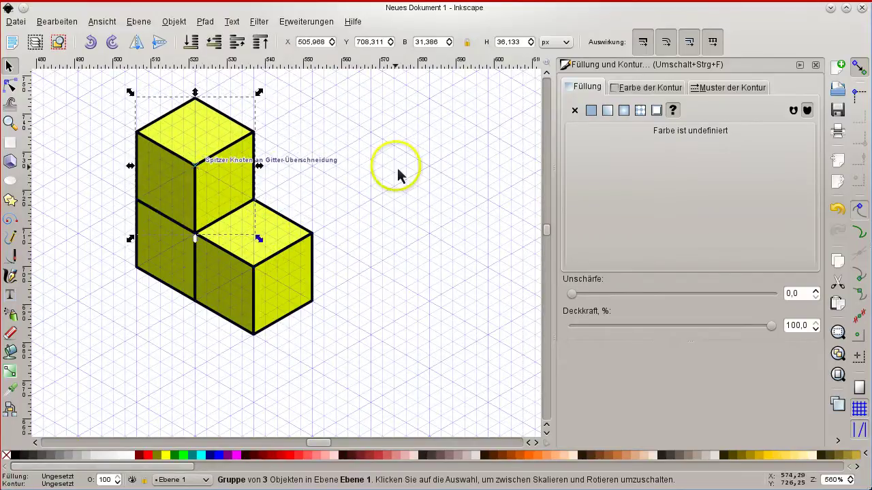
{"action": "key", "text": "ctrl+v"}
{"action": "left_click_drag", "start_coordinate": [400, 175], "coordinate": [313, 307]}
{"action": "key", "text": "Escape"}
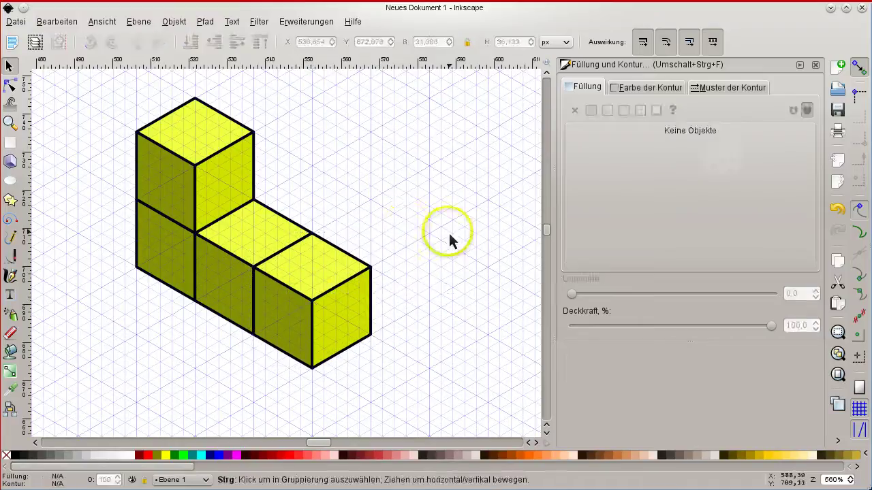
Snap another pasted cube behind the frontmost cube, up and to its right, and delete the copy's overlapping dark left face.
{"action": "key", "text": "ctrl+v"}
{"action": "left_click_drag", "start_coordinate": [479, 261], "coordinate": [391, 296]}
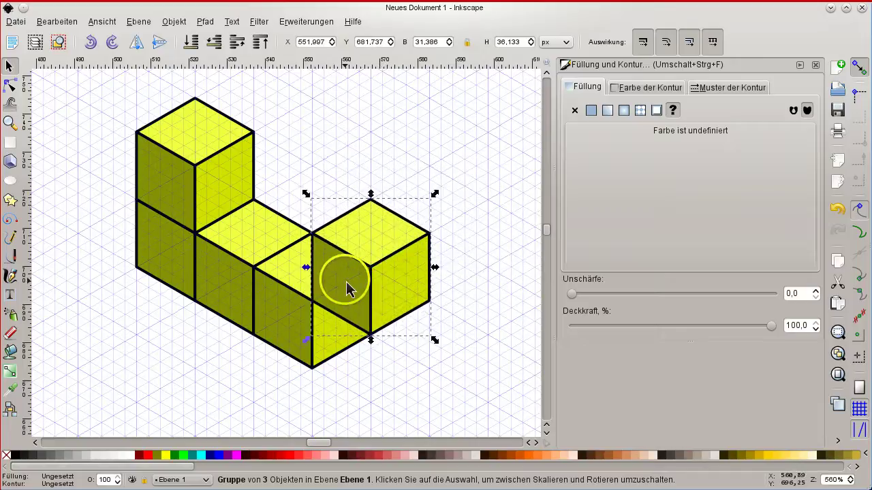
{"action": "left_click", "coordinate": [488, 257]}
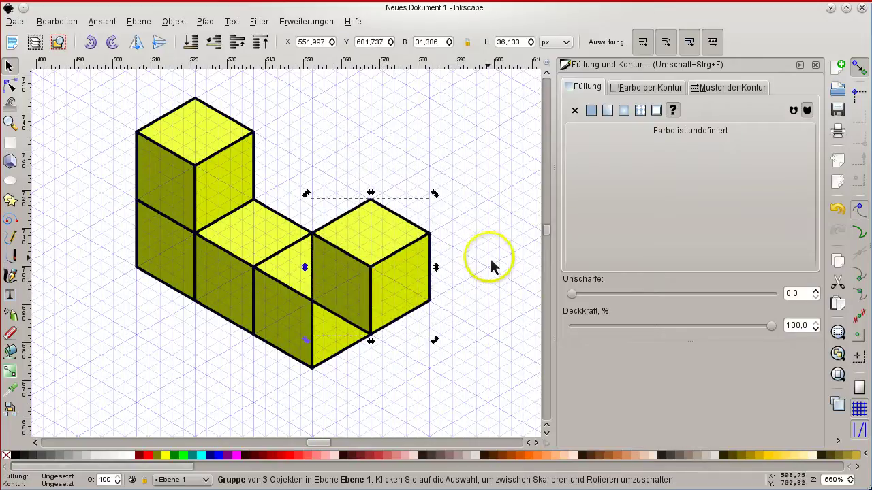
{"action": "double_click", "coordinate": [357, 297]}
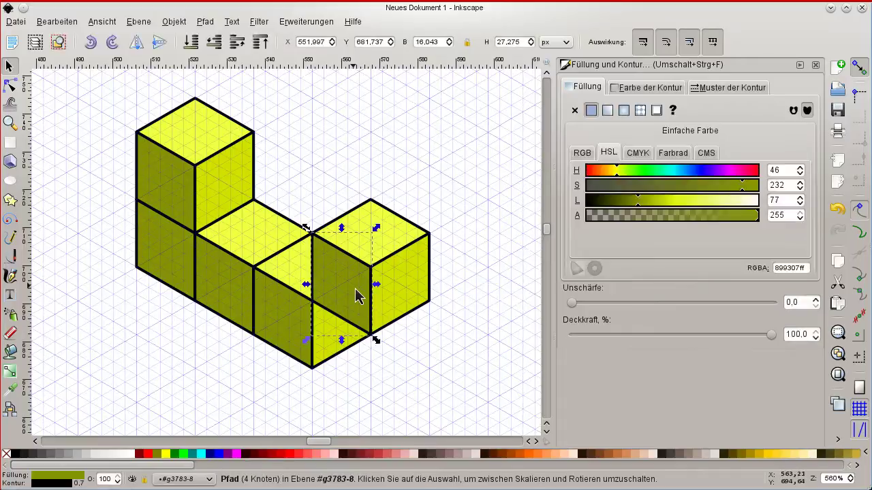
{"action": "key", "text": "Page_Down"}
{"action": "left_click", "coordinate": [395, 174]}
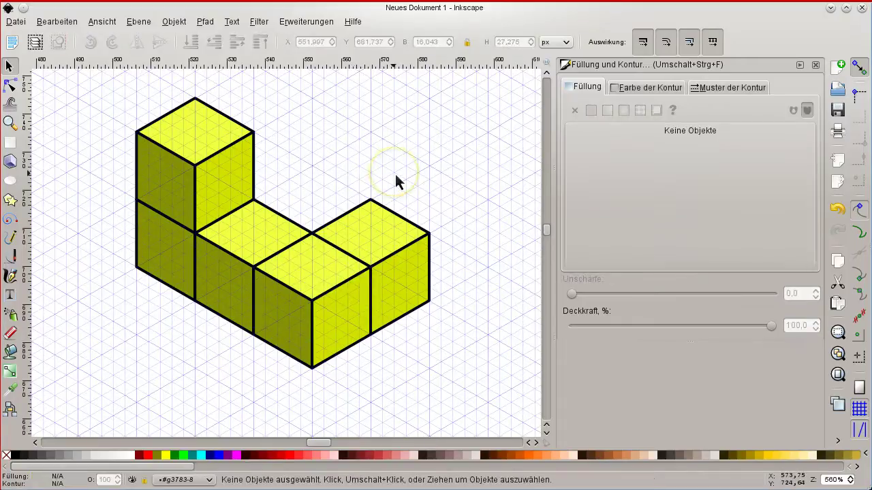
Undo the deletion of the last cube copy's dark left face and the placement of that copy.
{"action": "key", "text": "ctrl+z"}
{"action": "key", "text": "ctrl+z"}
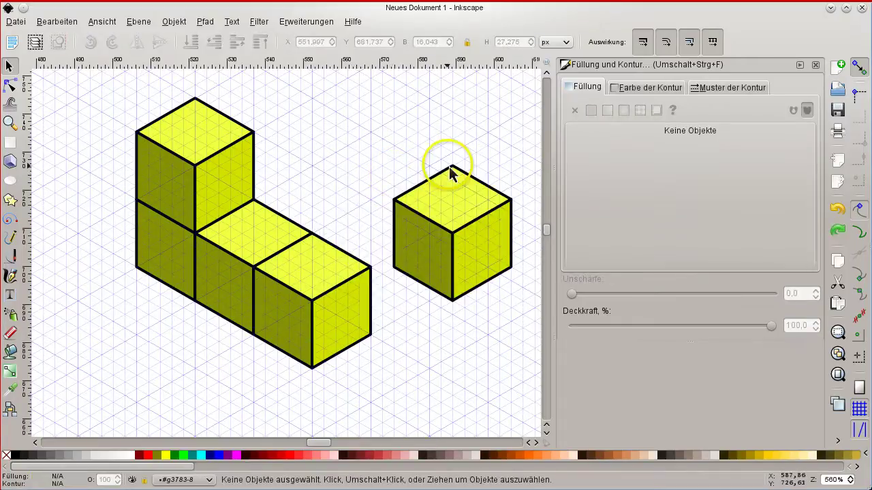
{"action": "left_click_drag", "start_coordinate": [477, 269], "coordinate": [294, 371]}
{"action": "key", "text": "ctrl+z"}
{"action": "left_click", "coordinate": [386, 107]}
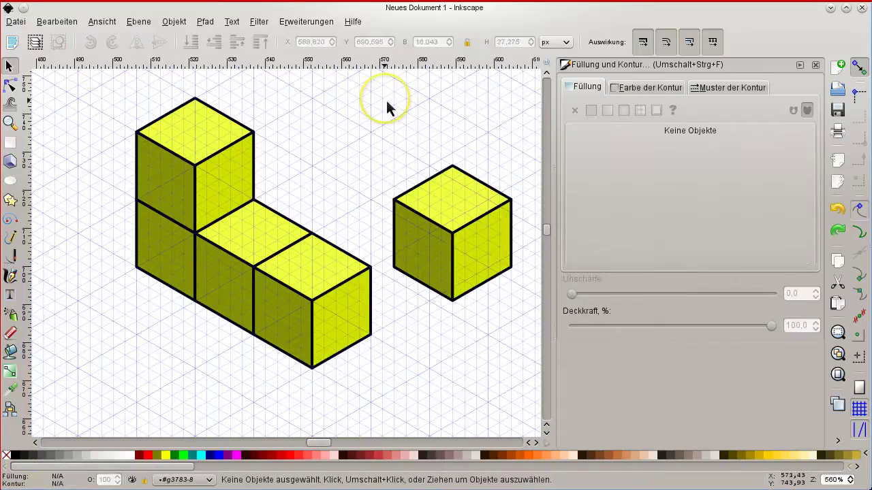
Move the front cube aside, snap the loose cube behind its place, and snap the front cube back onto the row's end so it overlaps.
{"action": "left_click", "coordinate": [438, 216]}
{"action": "left_click_drag", "start_coordinate": [438, 216], "coordinate": [370, 272]}
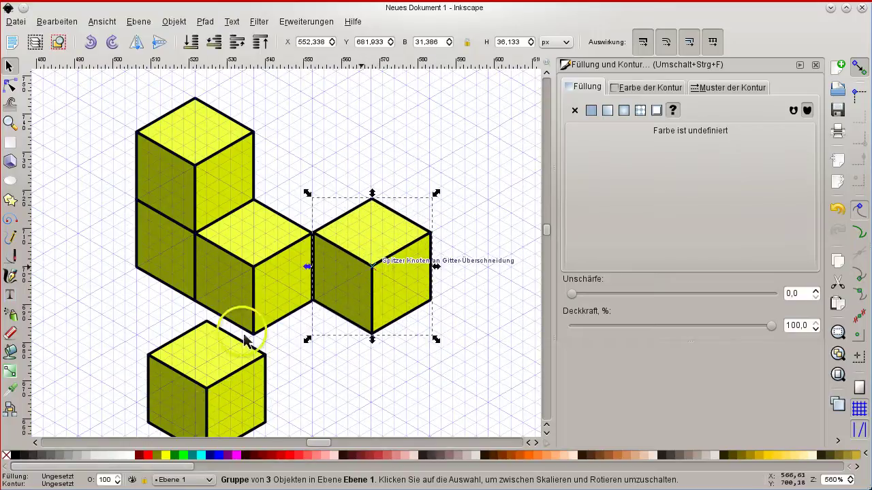
{"action": "left_click", "coordinate": [211, 382]}
{"action": "left_click_drag", "start_coordinate": [211, 381], "coordinate": [314, 294]}
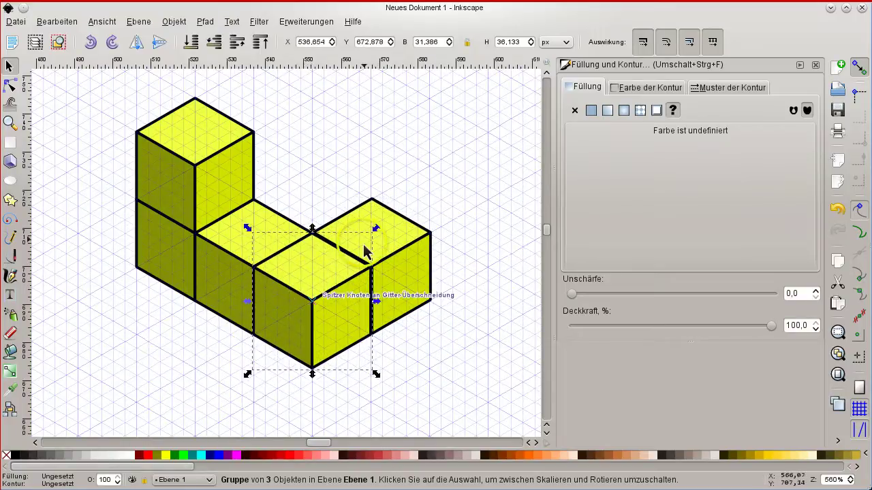
Nudge the rear cube into exact grid alignment flush with the neighbouring cubes and clear the selection.
{"action": "left_click", "coordinate": [384, 243]}
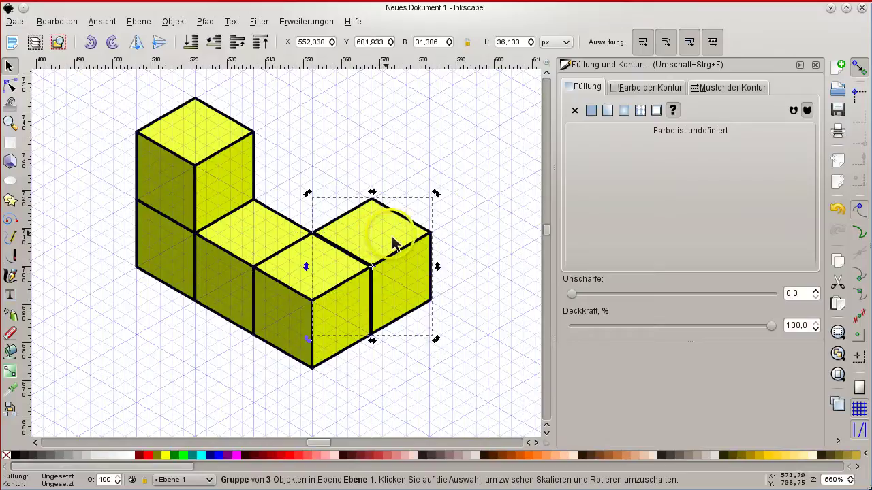
{"action": "left_click_drag", "start_coordinate": [393, 245], "coordinate": [388, 247]}
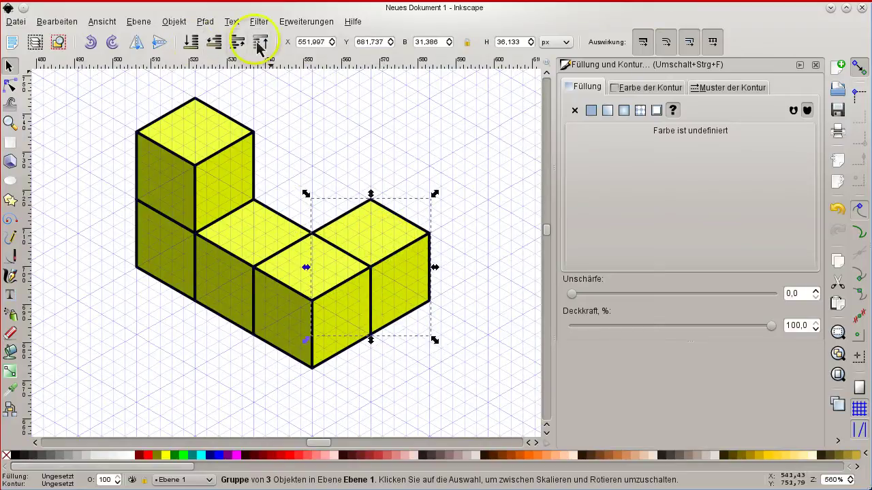
{"action": "left_click", "coordinate": [481, 150]}
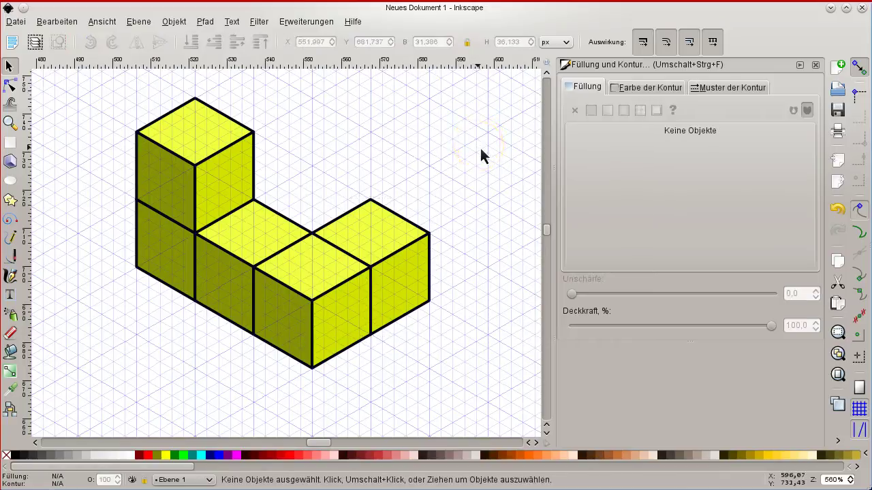
{"action": "left_click", "coordinate": [478, 176]}
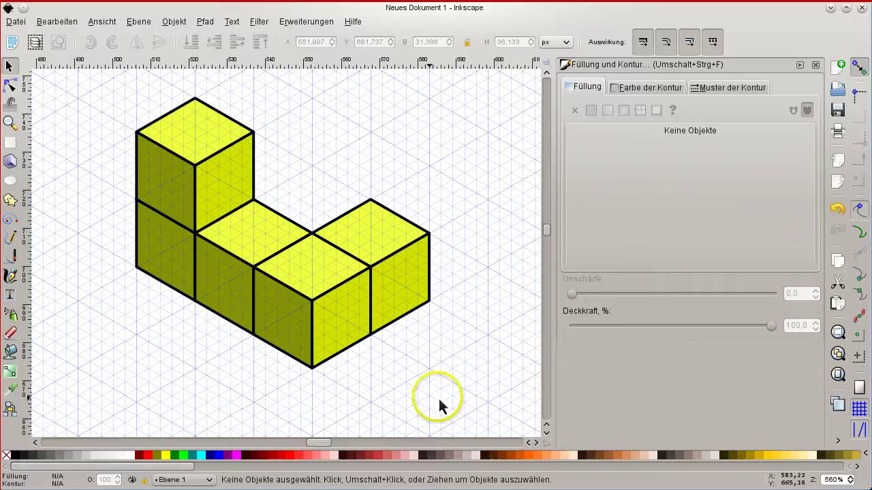
Review the axonometric grid's settings in the document properties and close them.
{"action": "left_click", "coordinate": [15, 21]}
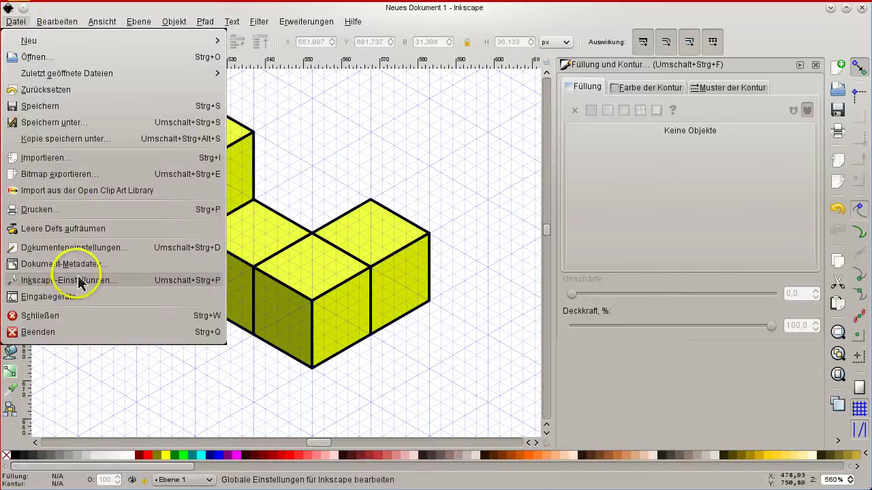
{"action": "left_click", "coordinate": [87, 250]}
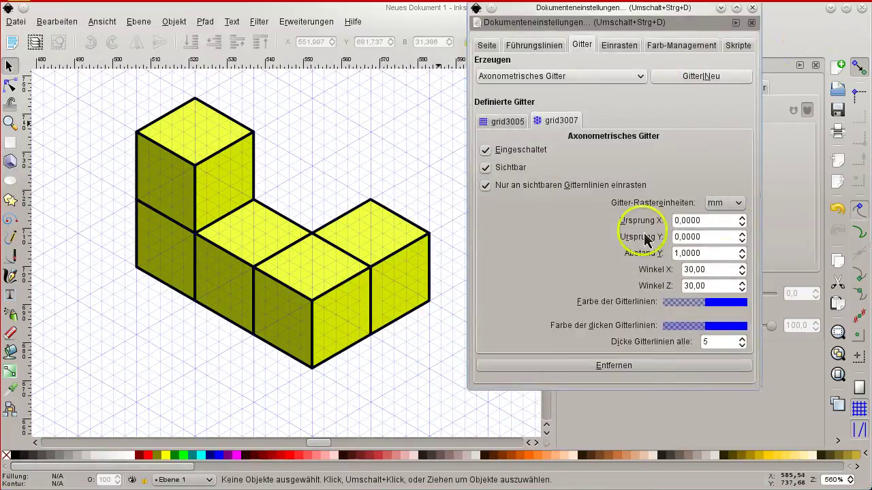
{"action": "left_click", "coordinate": [753, 8]}
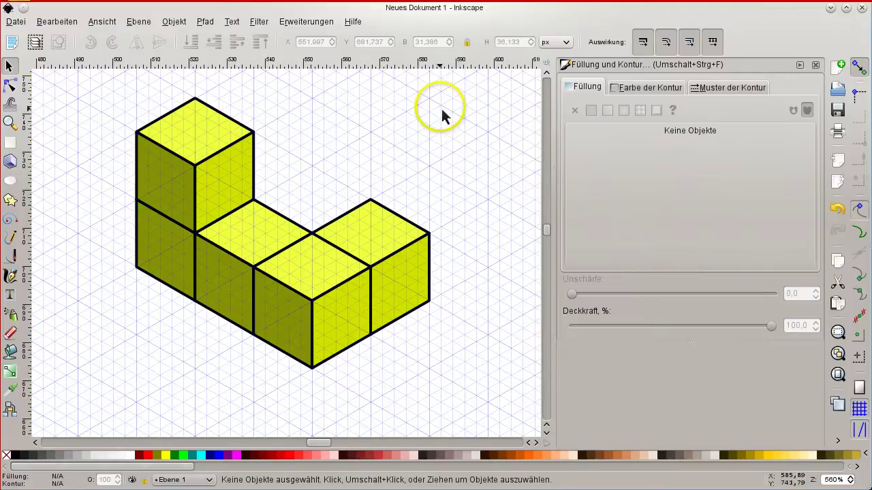
Hide the grid to show the finished cube arrangement on a blank canvas.
{"action": "left_click", "coordinate": [58, 22]}
{"action": "mouse_move", "coordinate": [97, 22]}
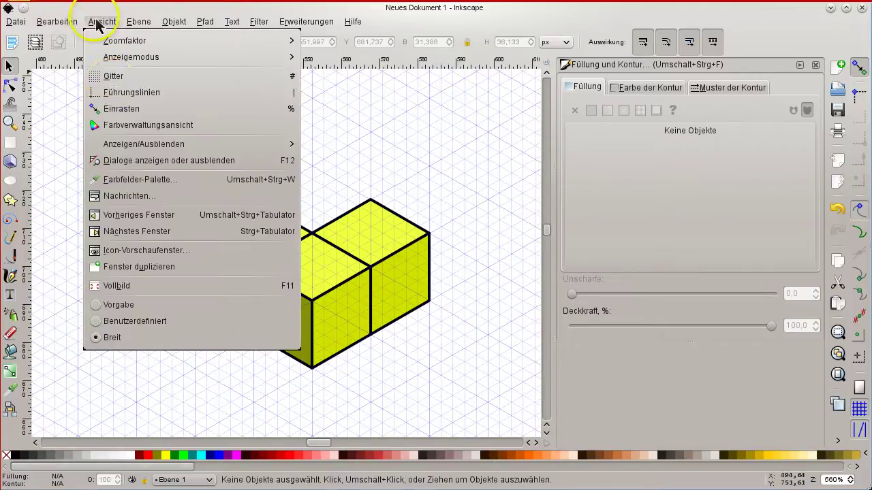
{"action": "left_click", "coordinate": [112, 75]}
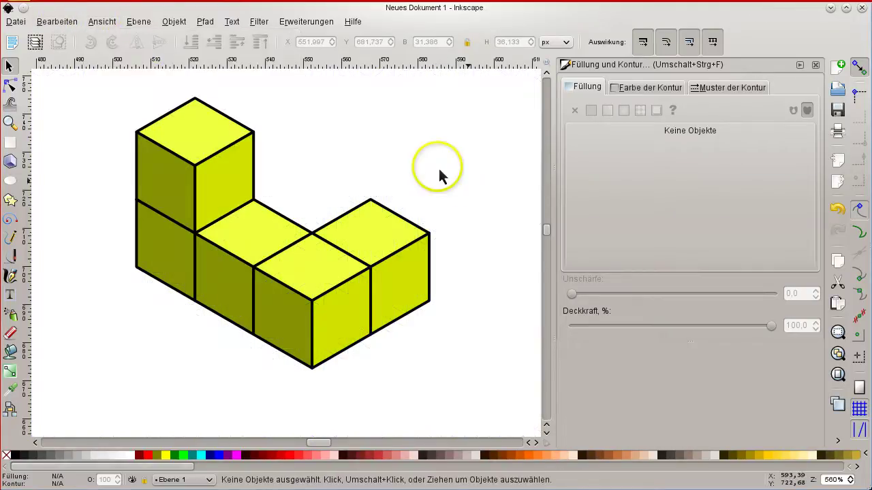
{"action": "scroll", "coordinate": [474, 185], "scroll_direction": "down", "scroll_amount": 1}
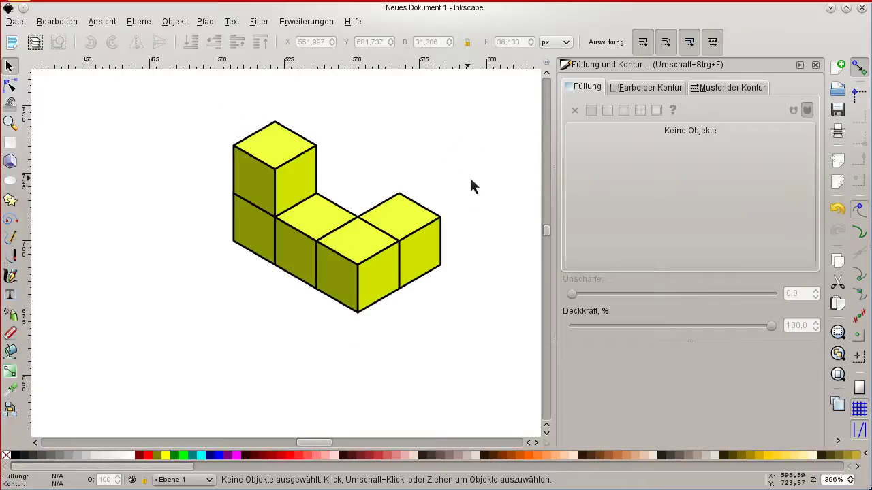